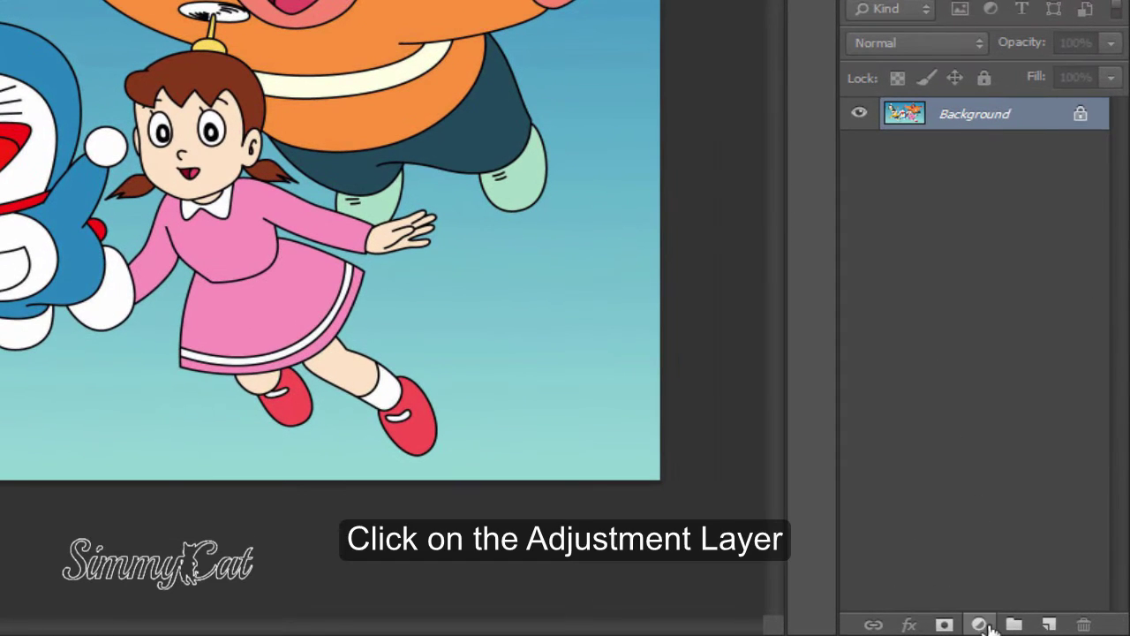
Step: Add a Solid Color fill layer in pure white (R, G, B 255) over the cartoon
left_click(980, 624)
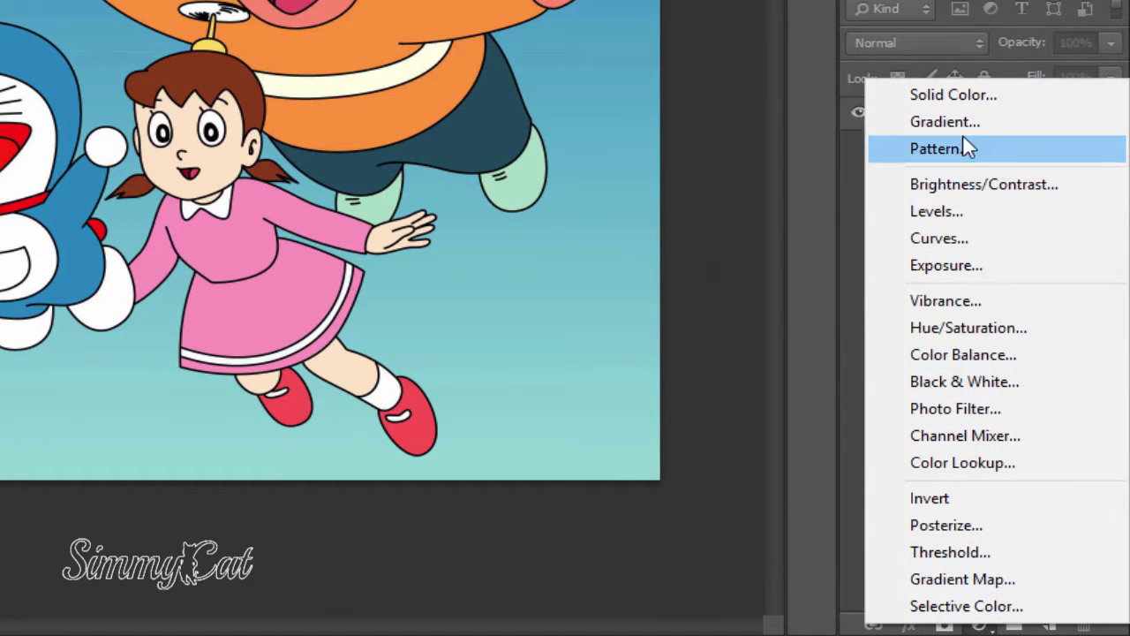
left_click(961, 96)
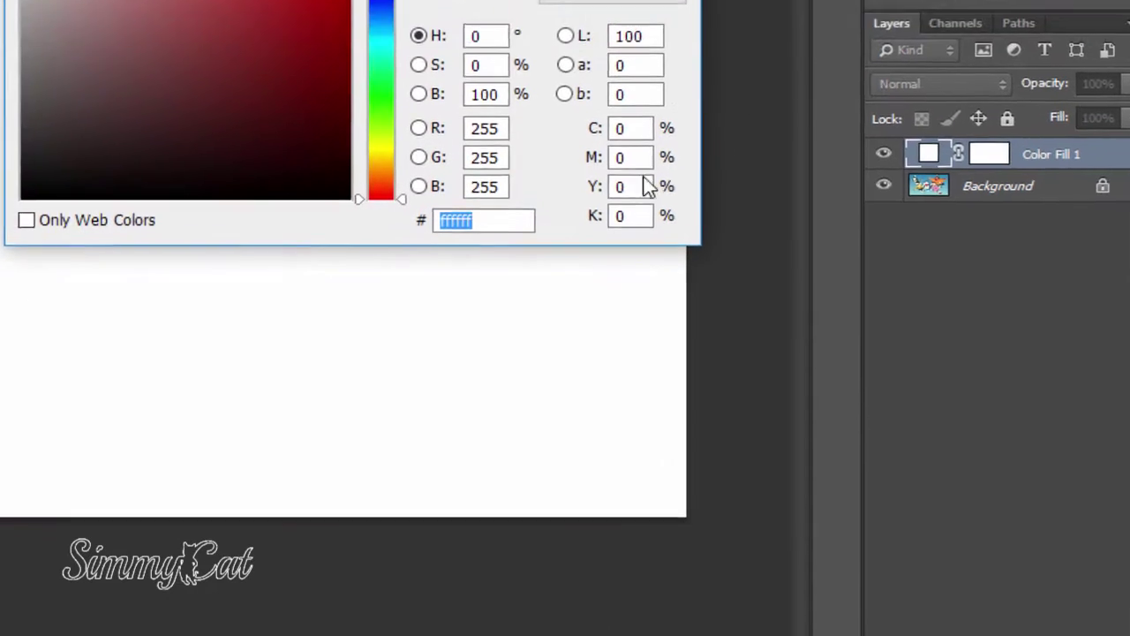
left_click(687, 392)
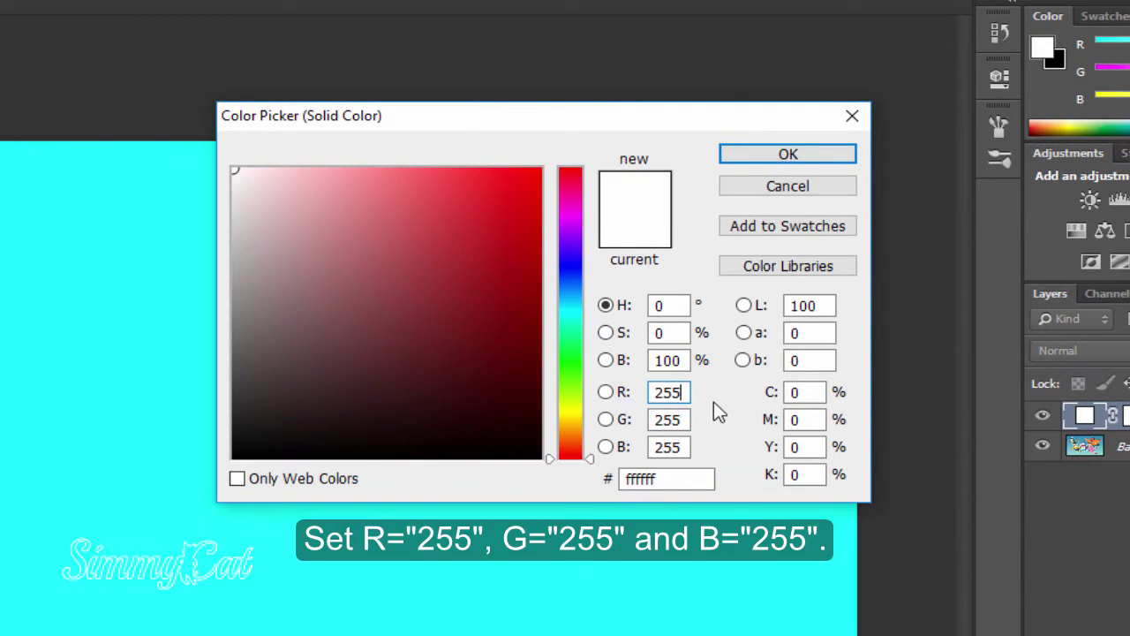
left_click(653, 419)
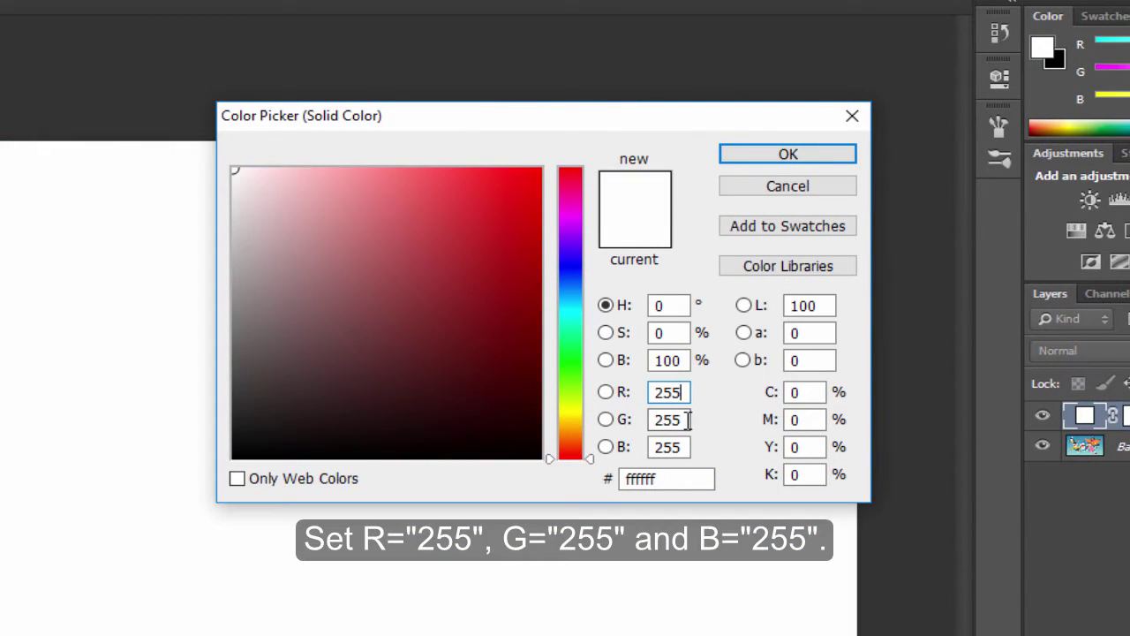
type("25")
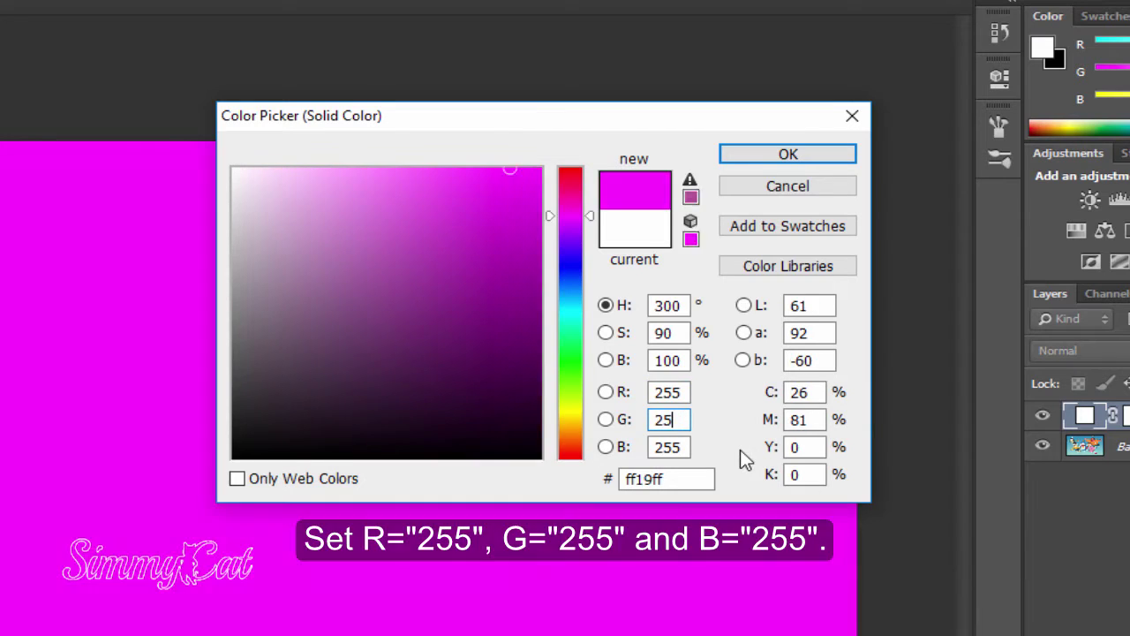
type("5")
left_click(654, 448)
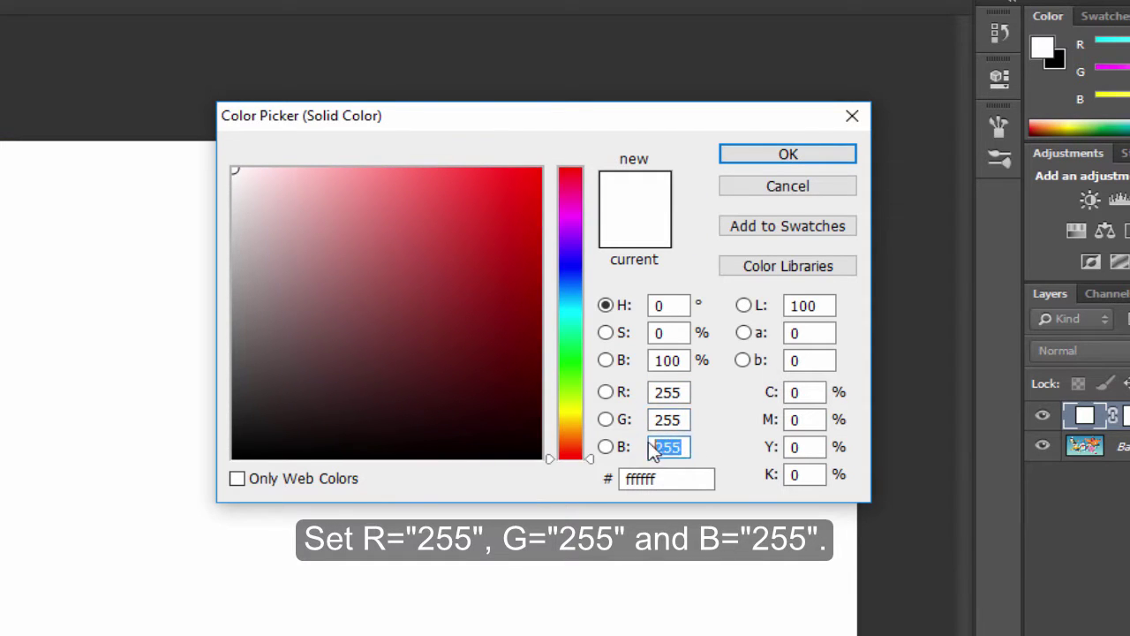
type("255")
left_click(775, 157)
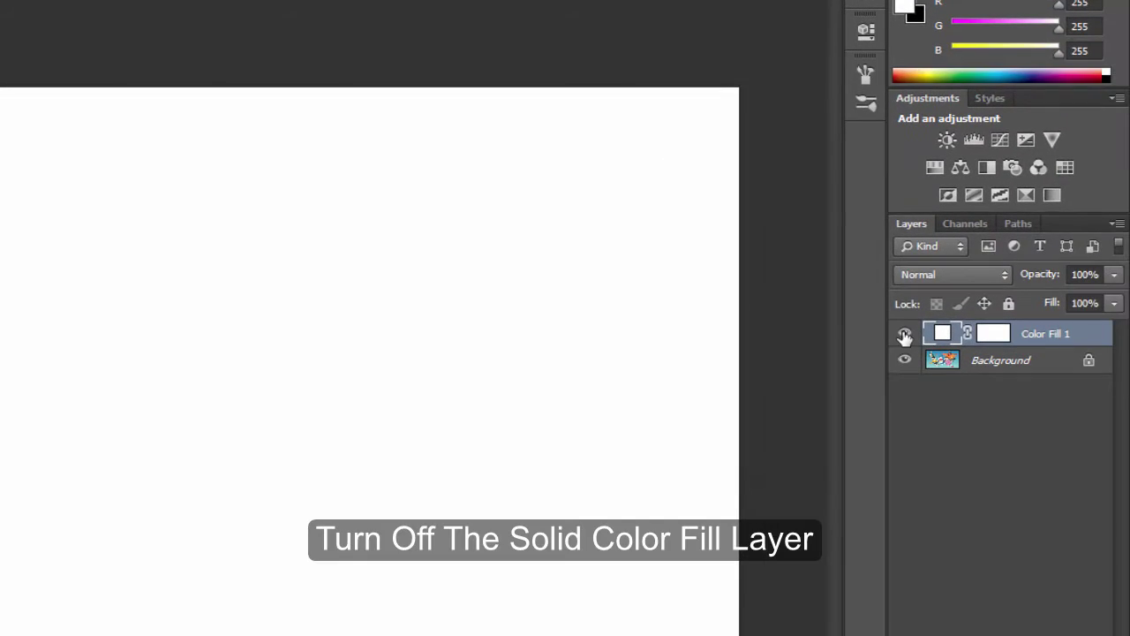
Step: Hide the white fill and draw a tall black rectangle shape at the image's left edge
left_click(904, 335)
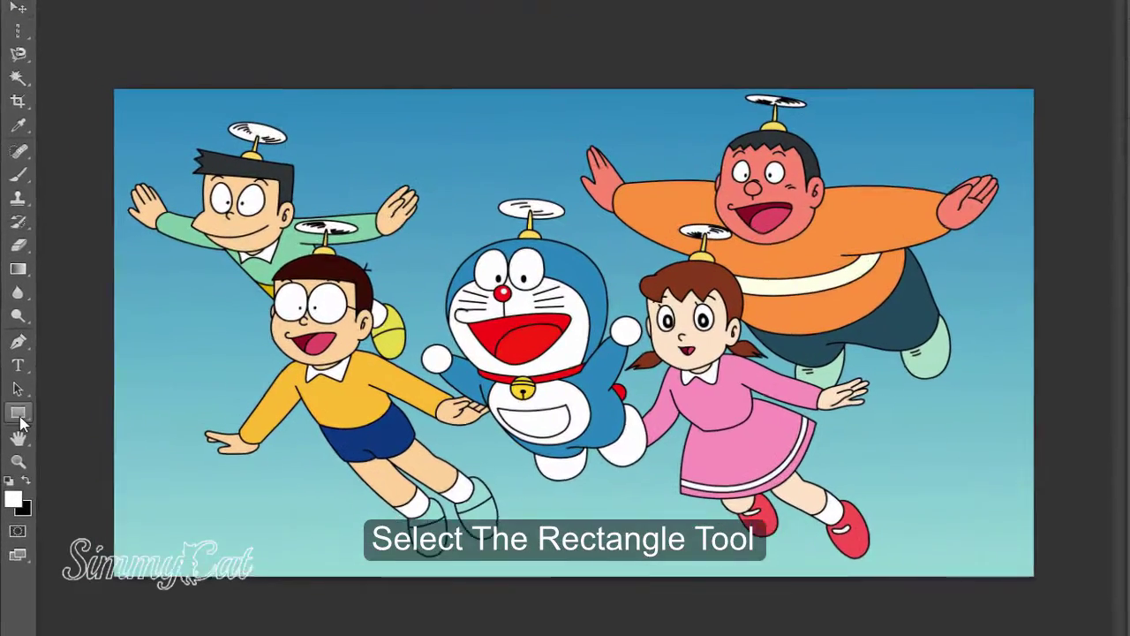
left_click(15, 409)
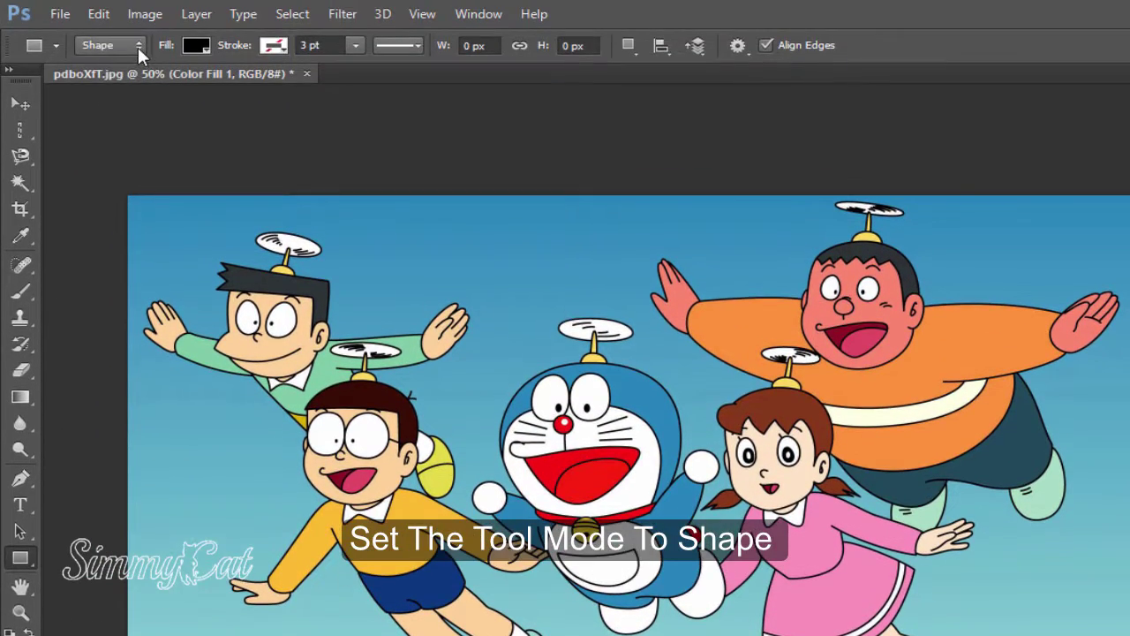
left_click(138, 46)
left_click(124, 64)
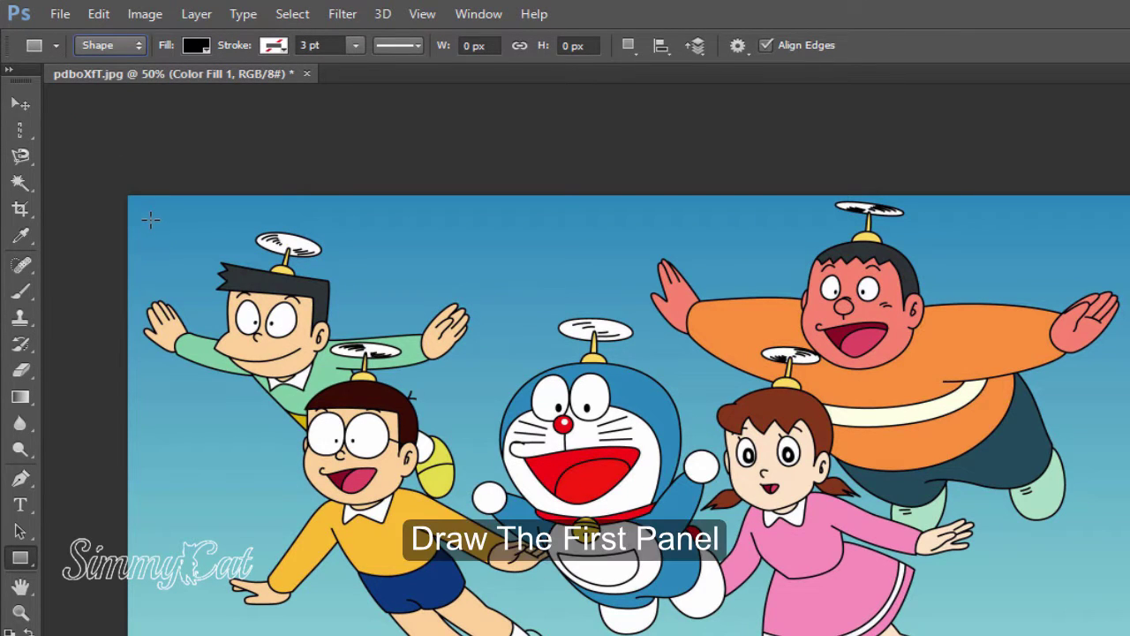
mouse_move(154, 214)
left_mouse_down()
mouse_move(176, 331)
mouse_move(174, 545)
left_mouse_up()
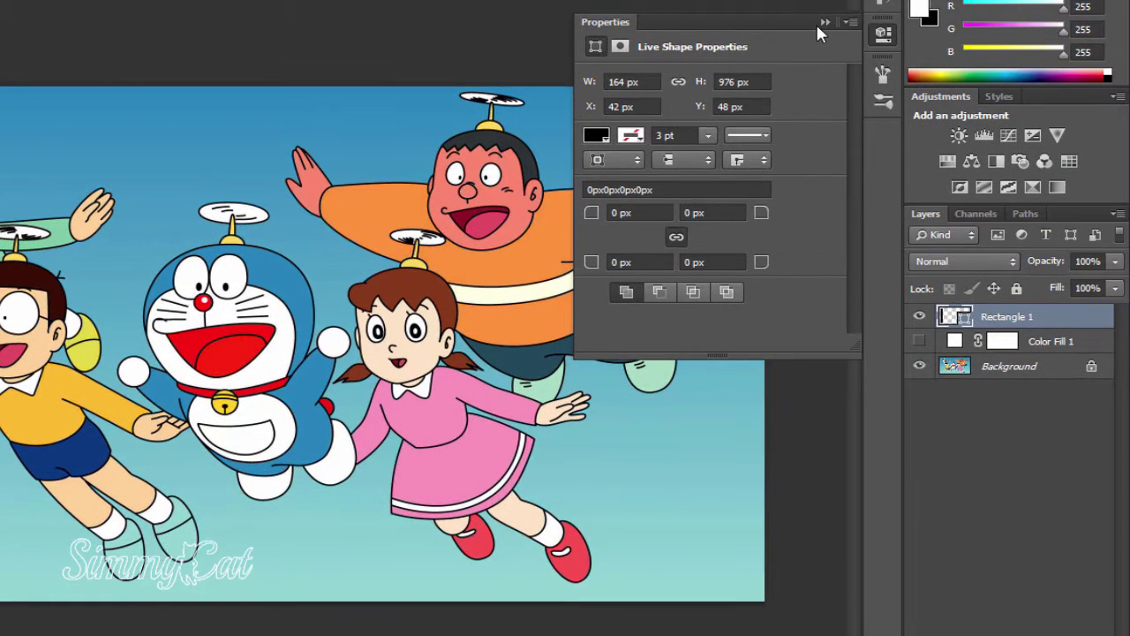
left_click(822, 24)
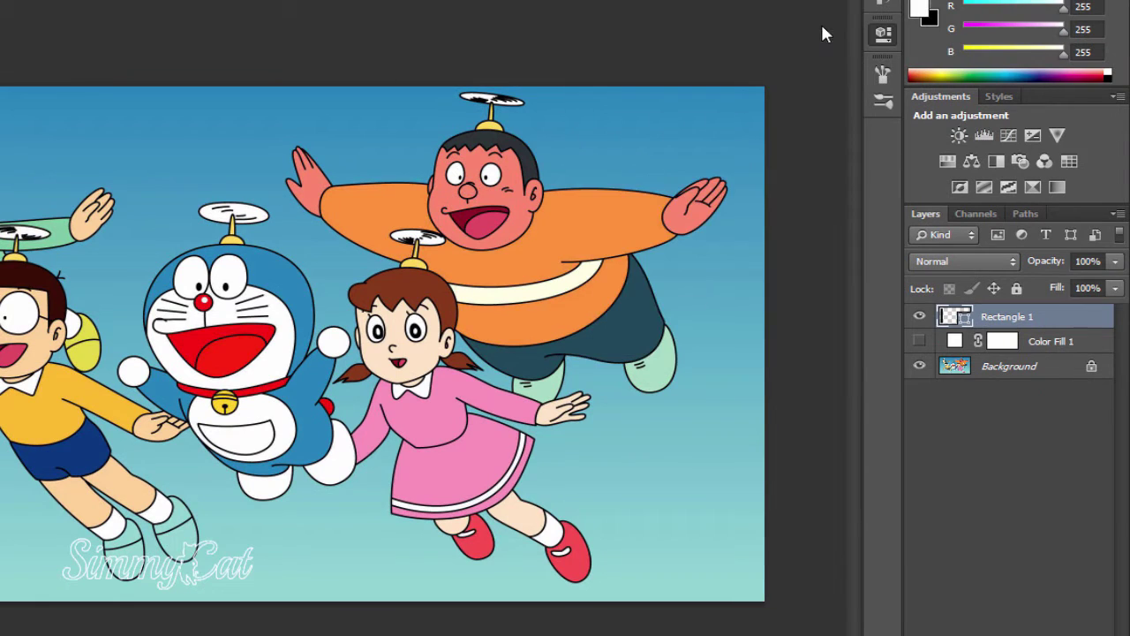
Step: Rename the Rectangle 1 layer to 'panel'
double_click(999, 317)
key("BackSpace")
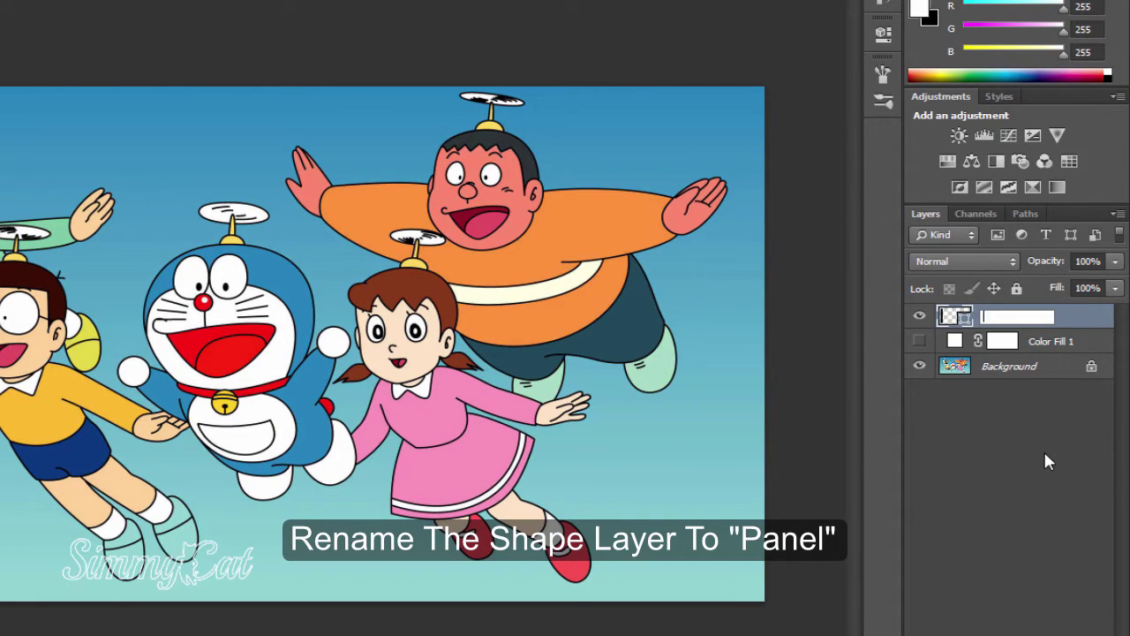
type("panel")
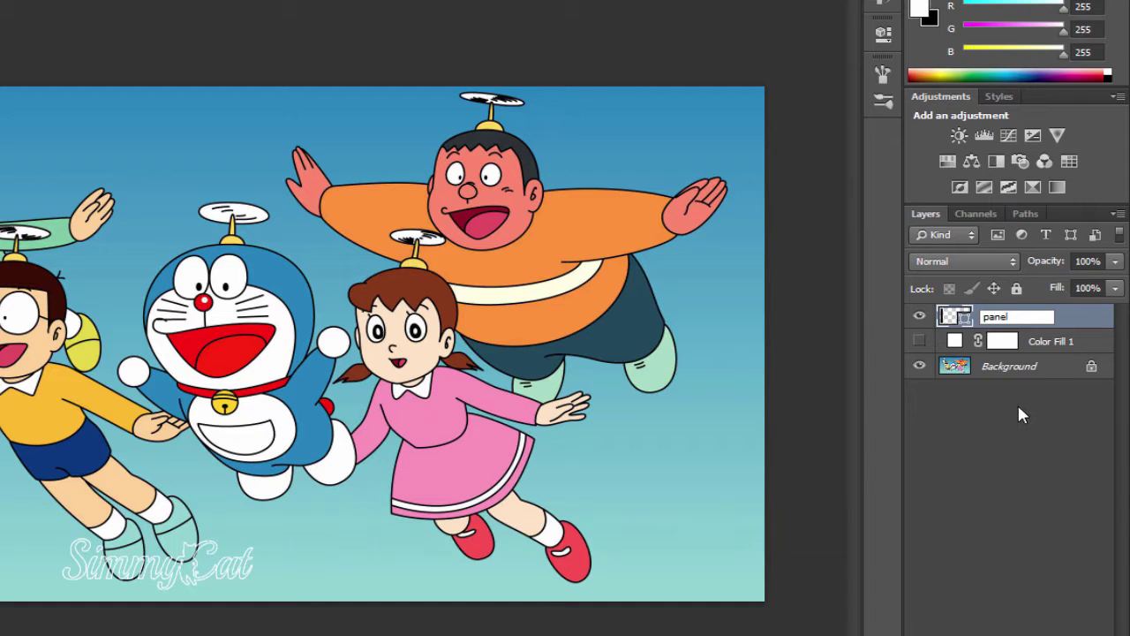
key("Return")
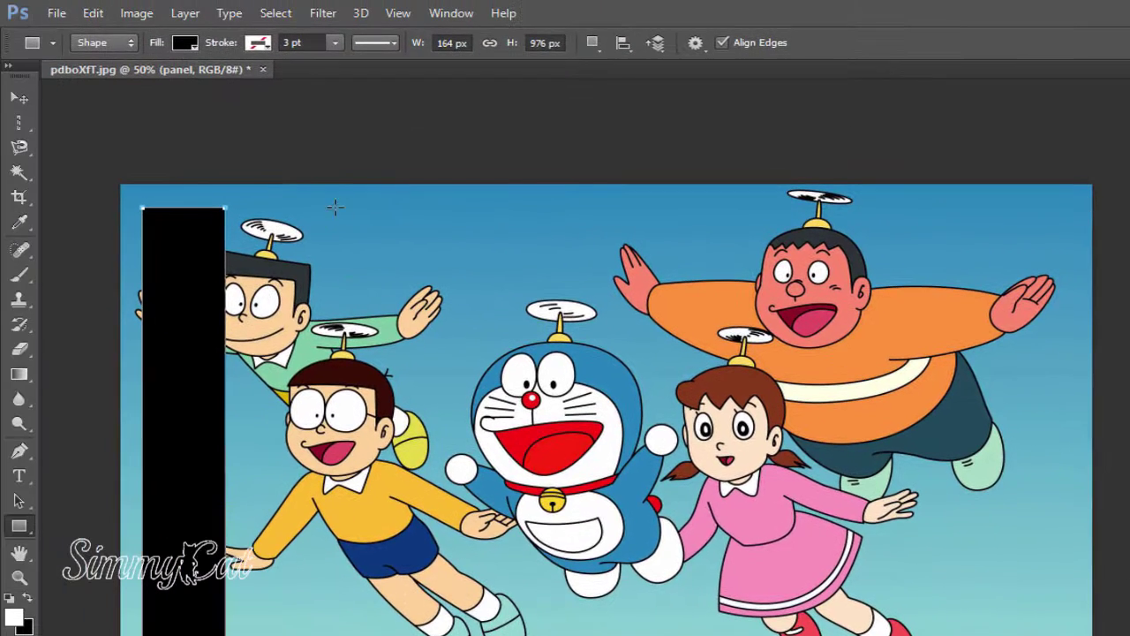
Step: Rotate the panel about -3.6° with Free Transform Path and accept converting it to a regular path
left_click(92, 13)
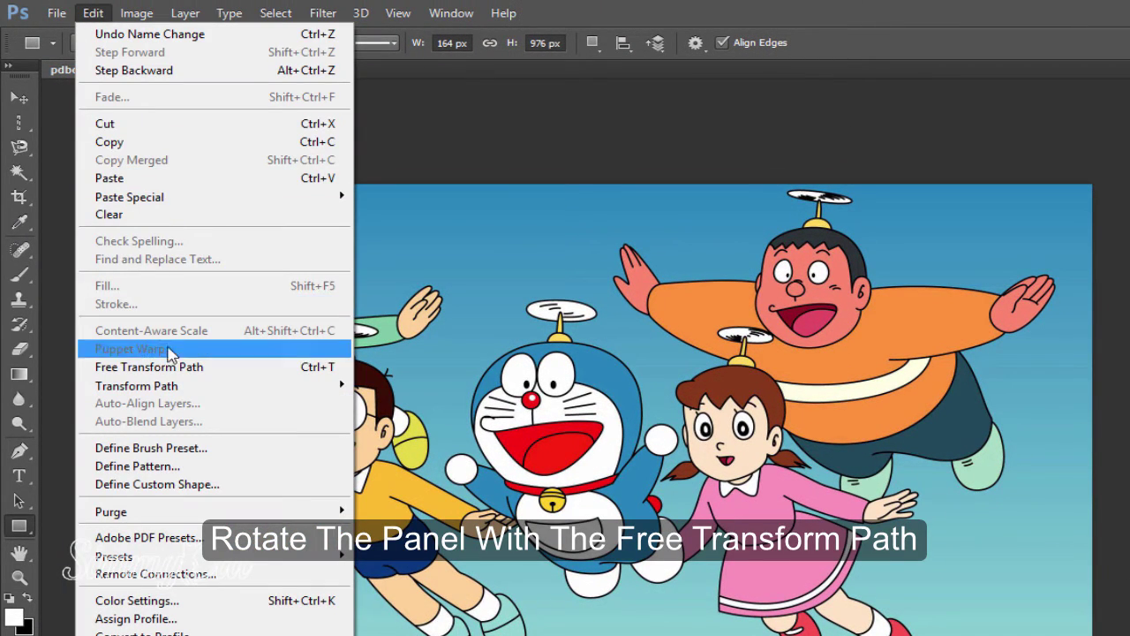
left_click(172, 367)
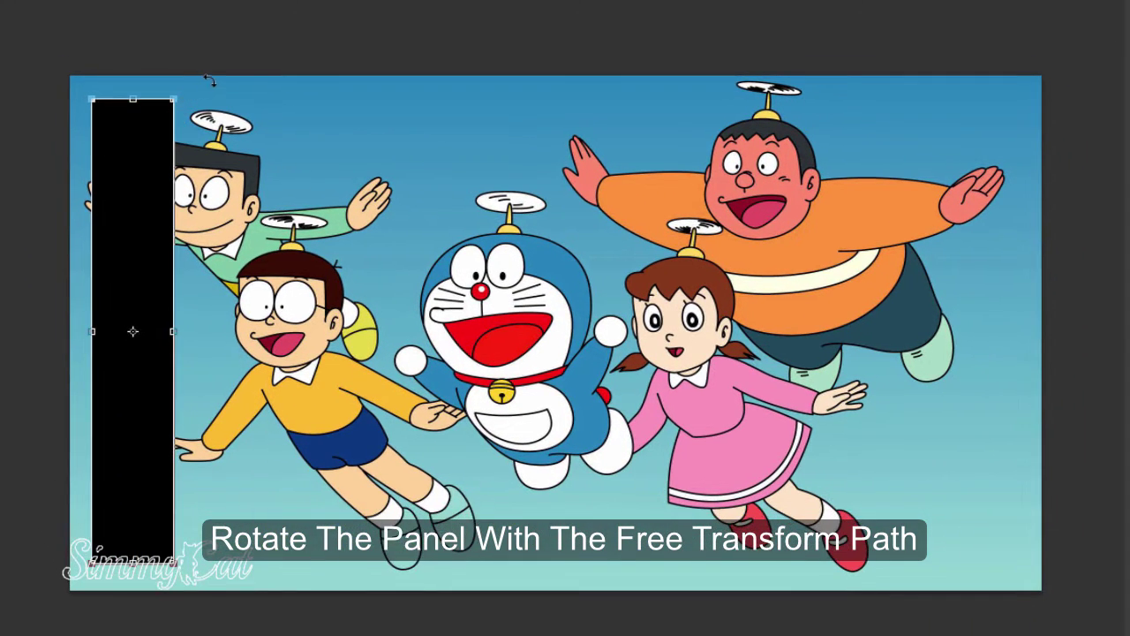
left_click_drag(209, 80, 195, 74)
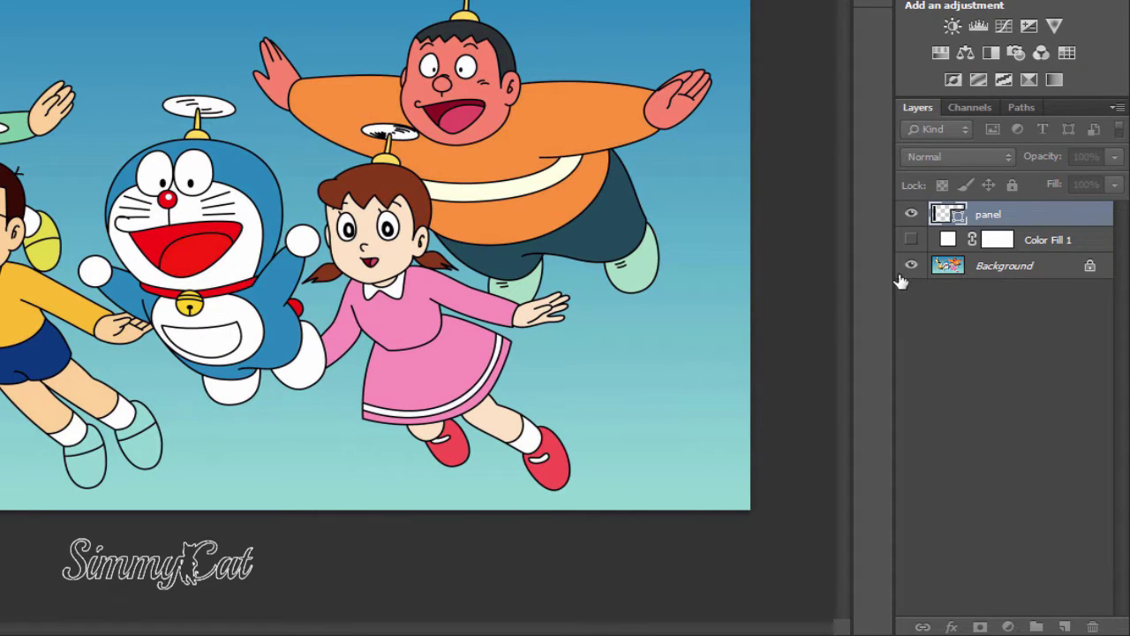
key("Return")
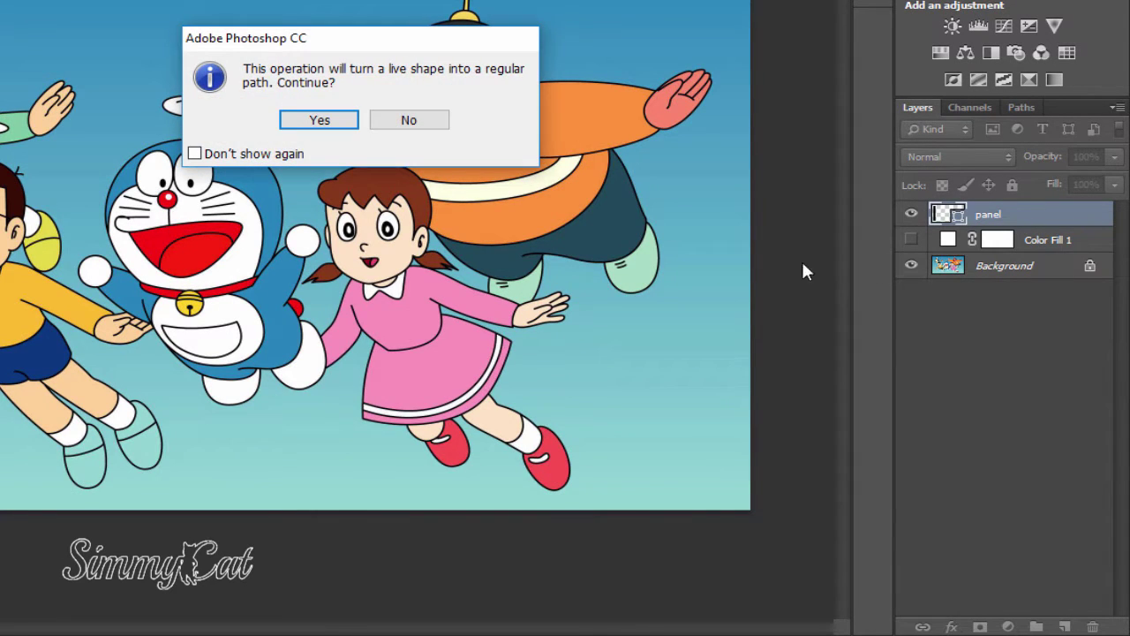
left_click(319, 121)
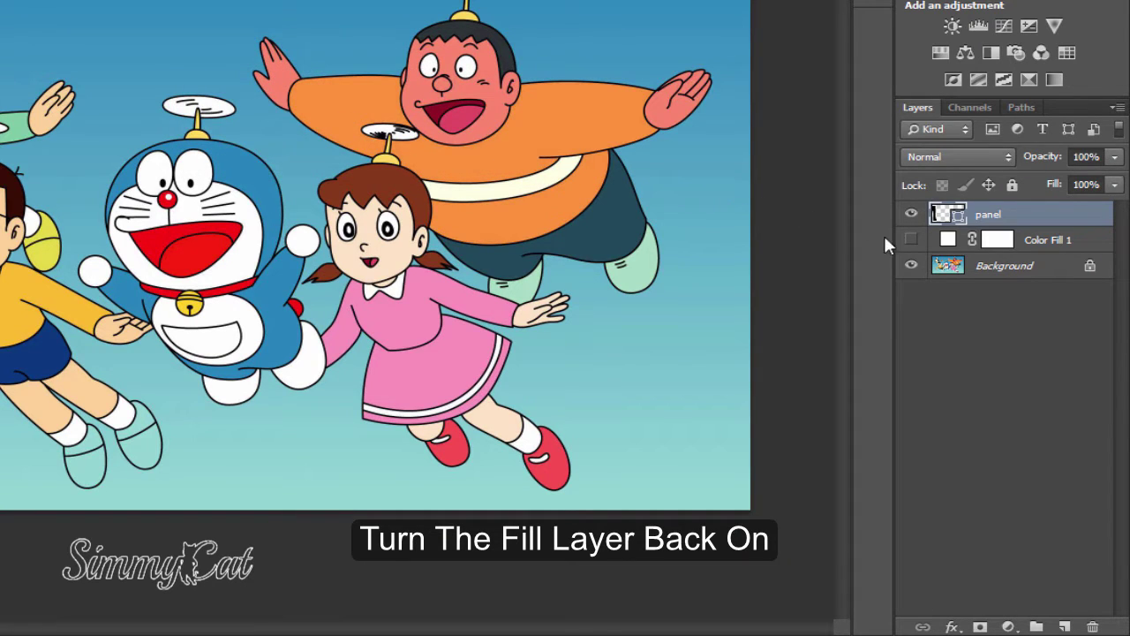
Step: Show the white fill again and give the panel 0% fill opacity, Shallow knockout and a drop shadow
left_click(912, 241)
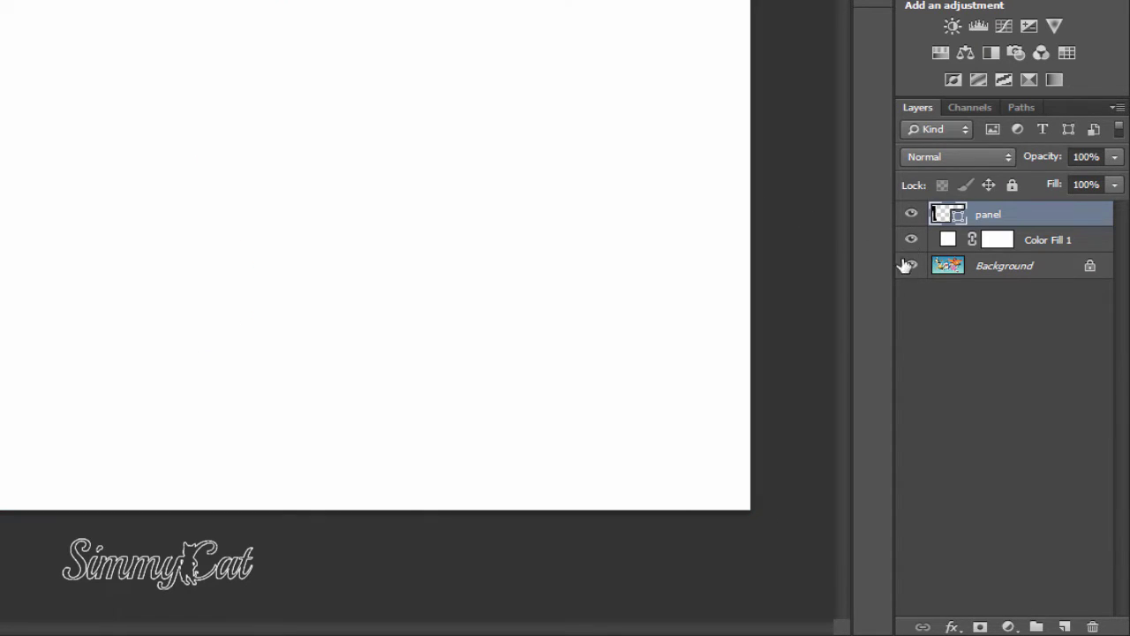
left_click(1115, 108)
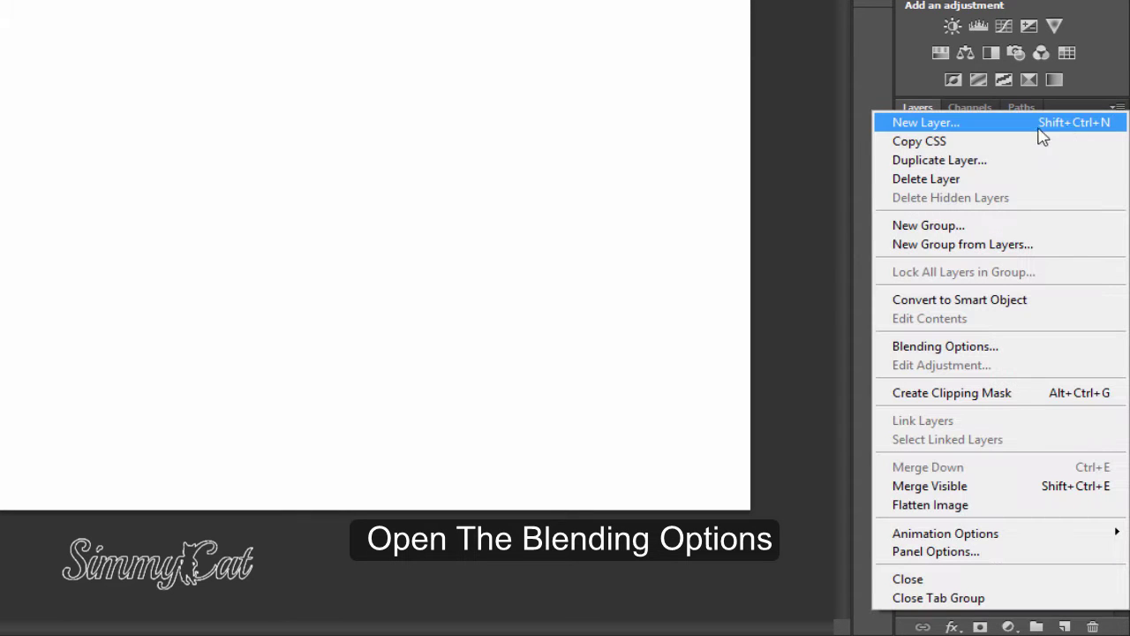
left_click(992, 346)
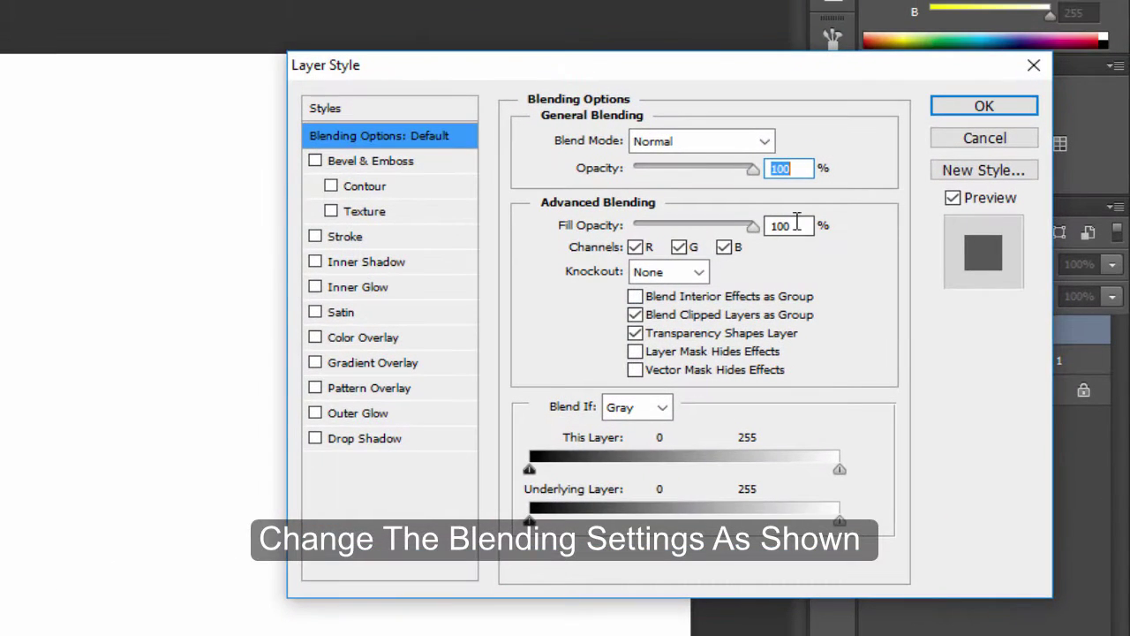
double_click(780, 226)
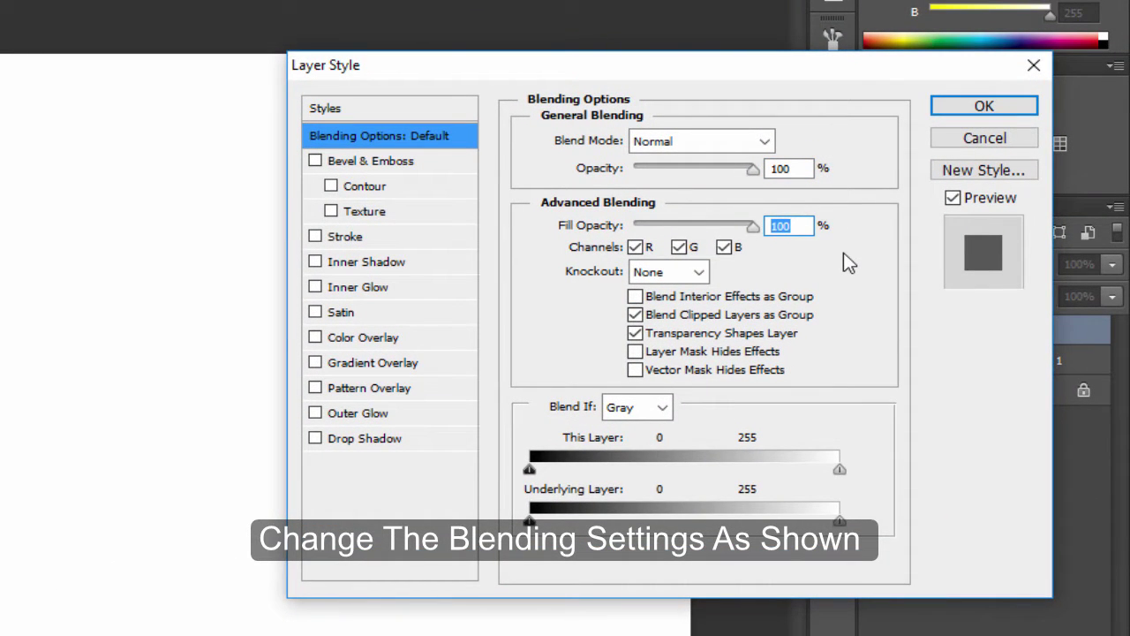
type("0")
left_click(690, 275)
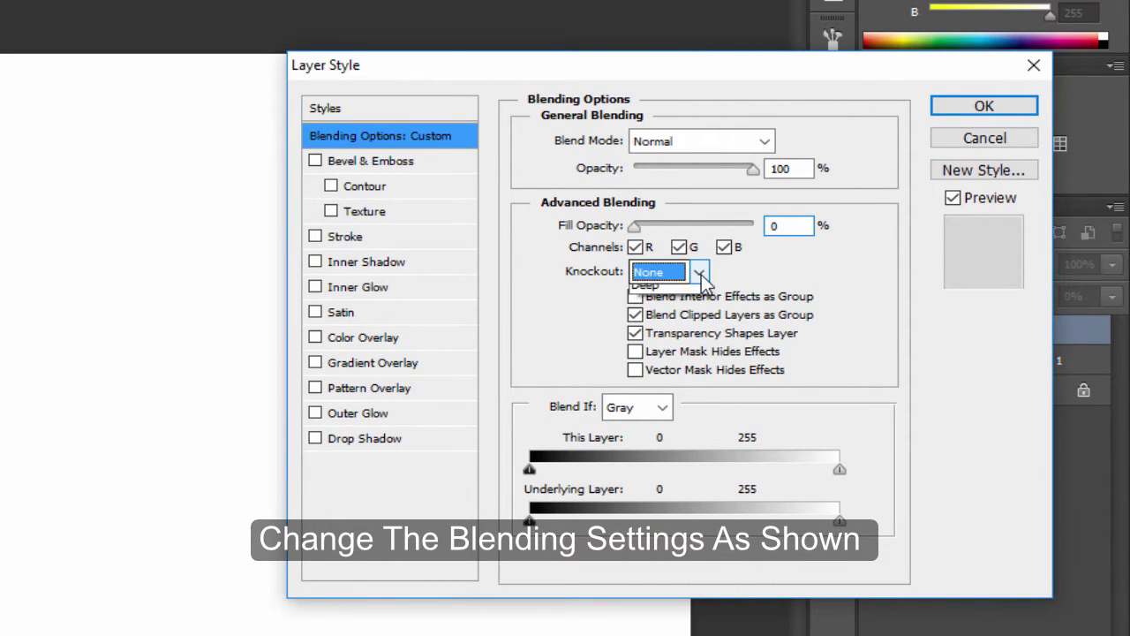
left_click(675, 315)
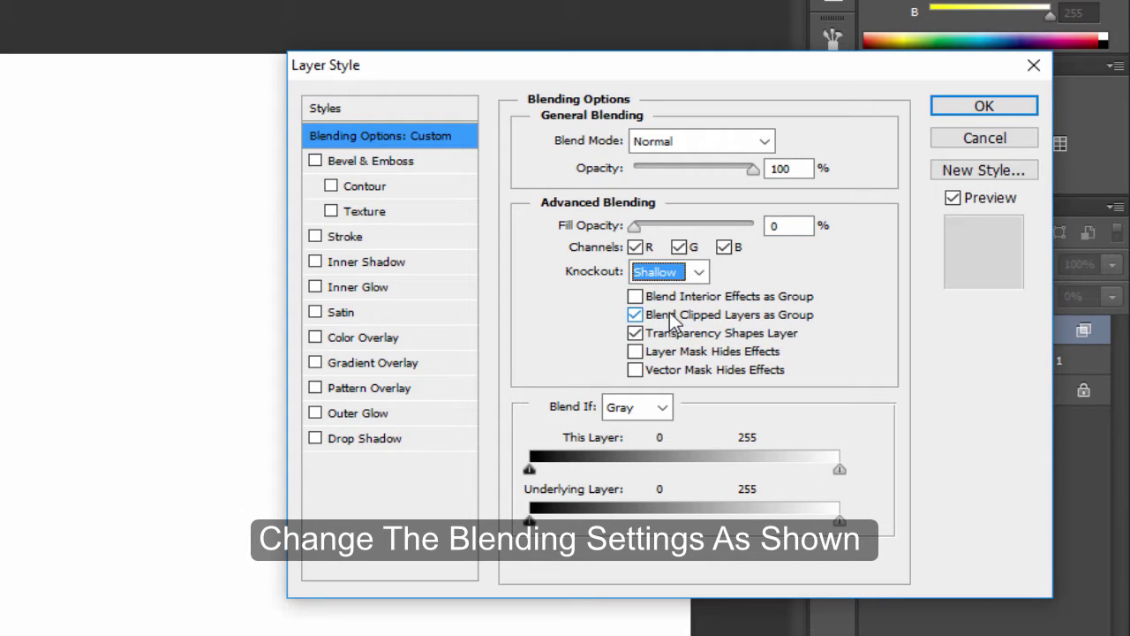
left_click(384, 440)
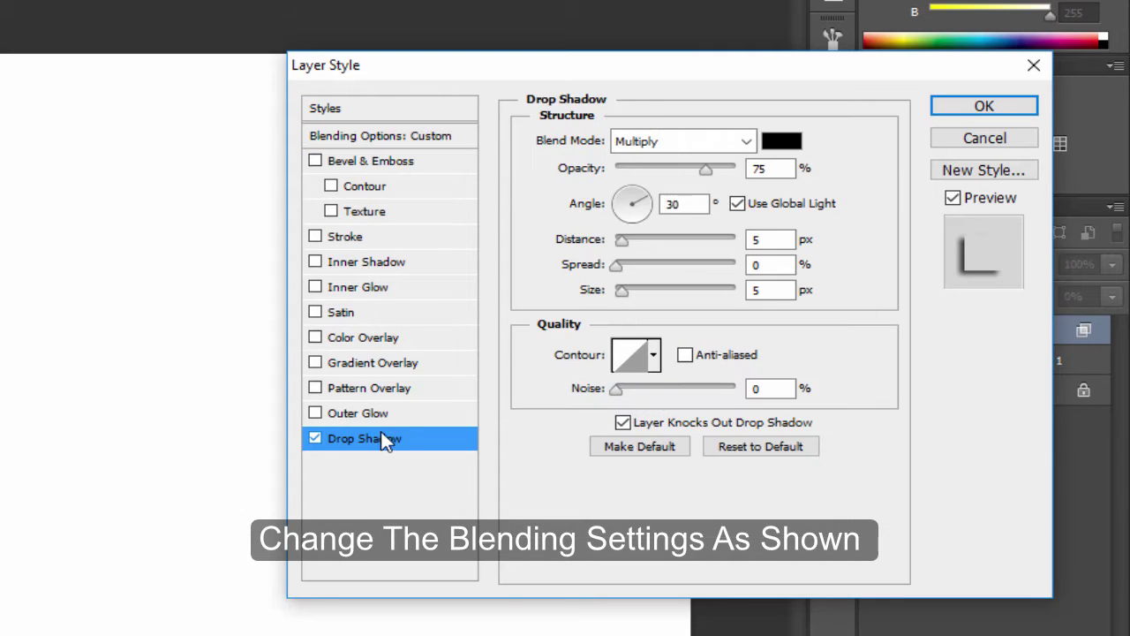
Step: Set the drop shadow to 60% opacity, 135° angle, 30 px distance and 30 px size
double_click(757, 168)
type("60")
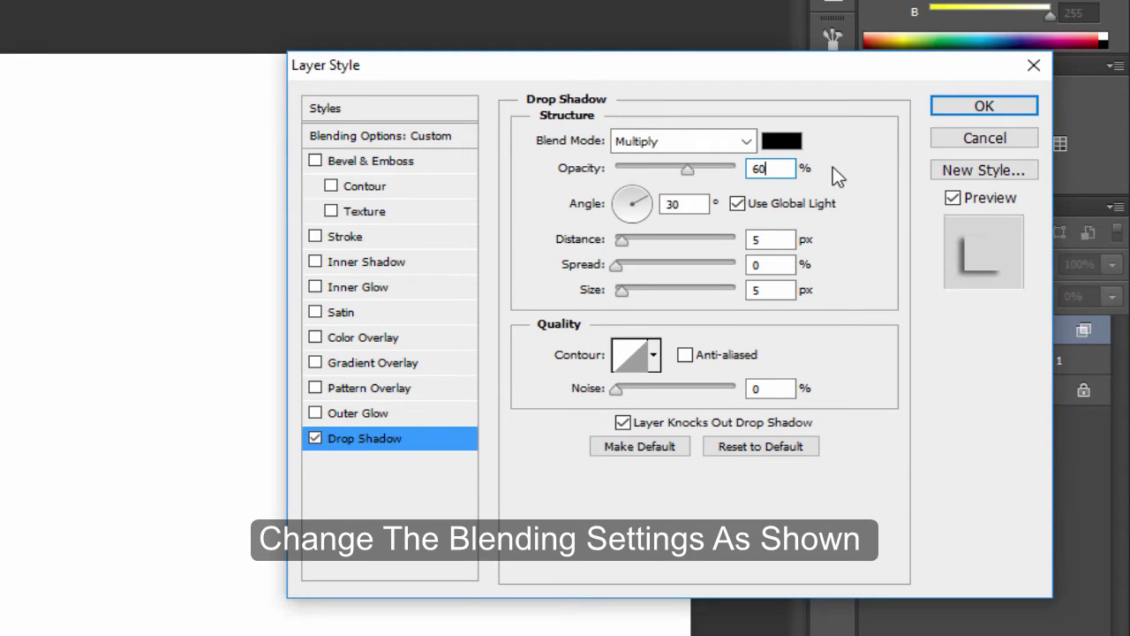
double_click(759, 239)
type("30")
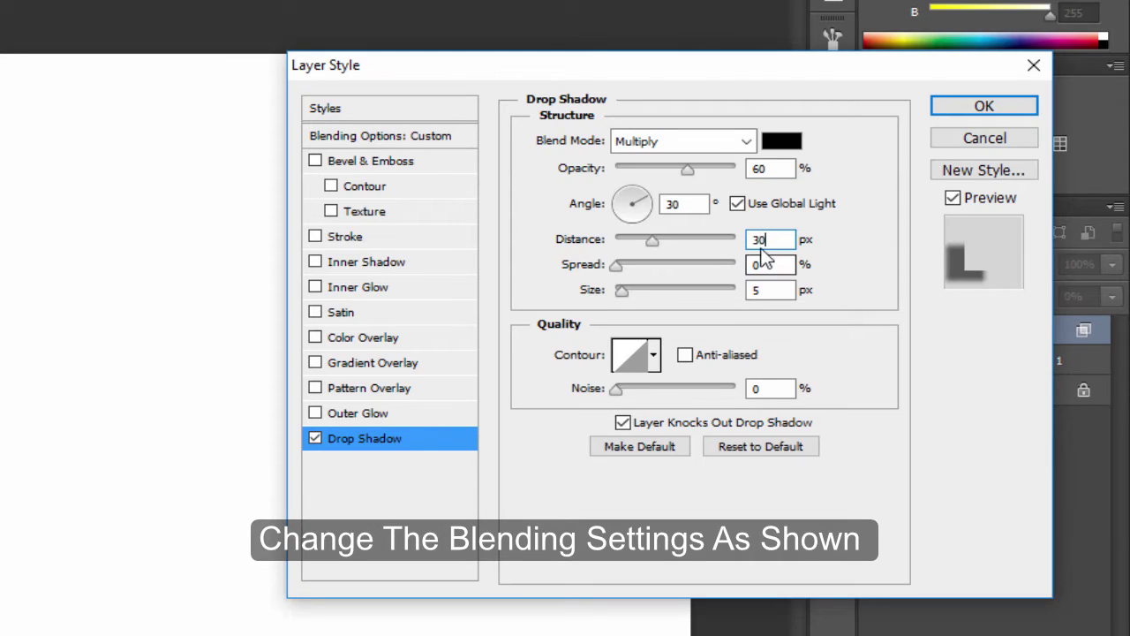
left_click(704, 207)
double_click(683, 204)
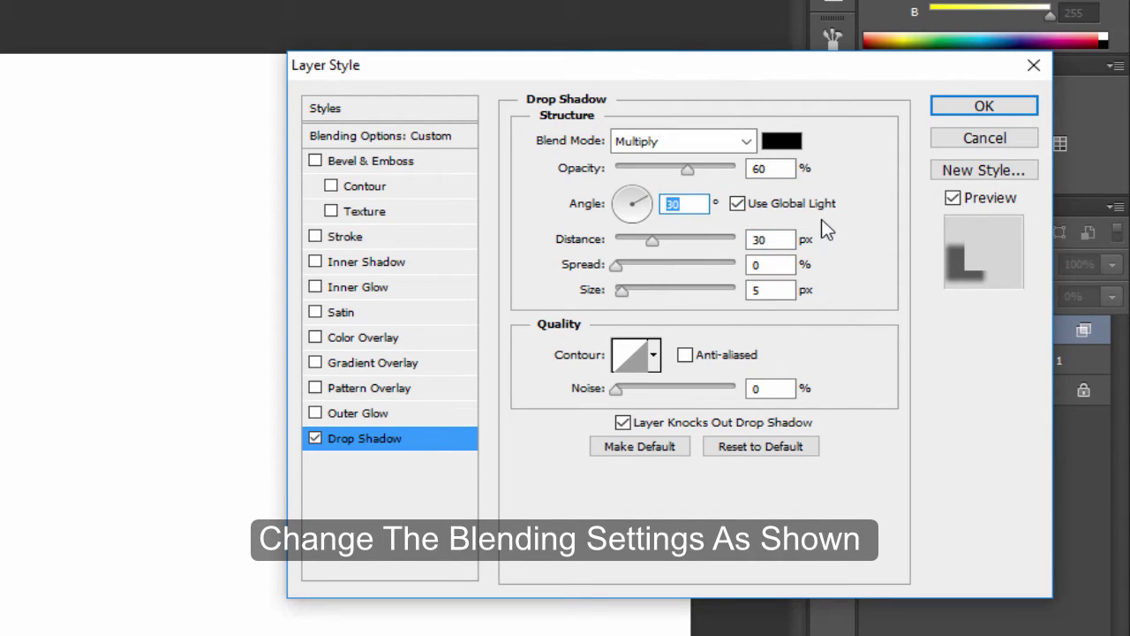
type("135")
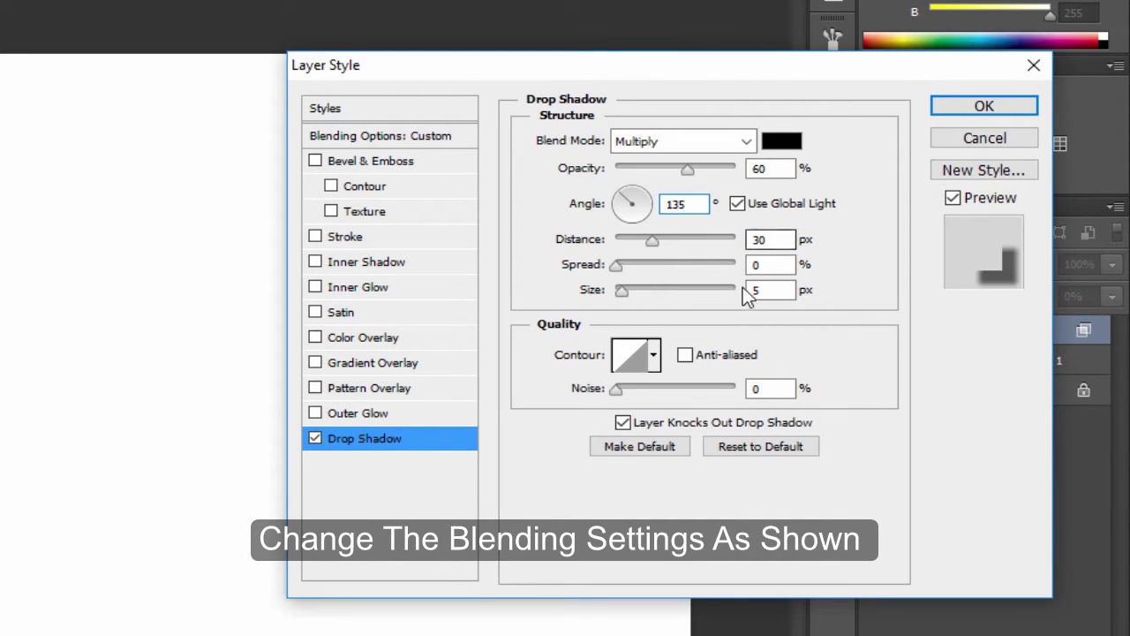
double_click(776, 290)
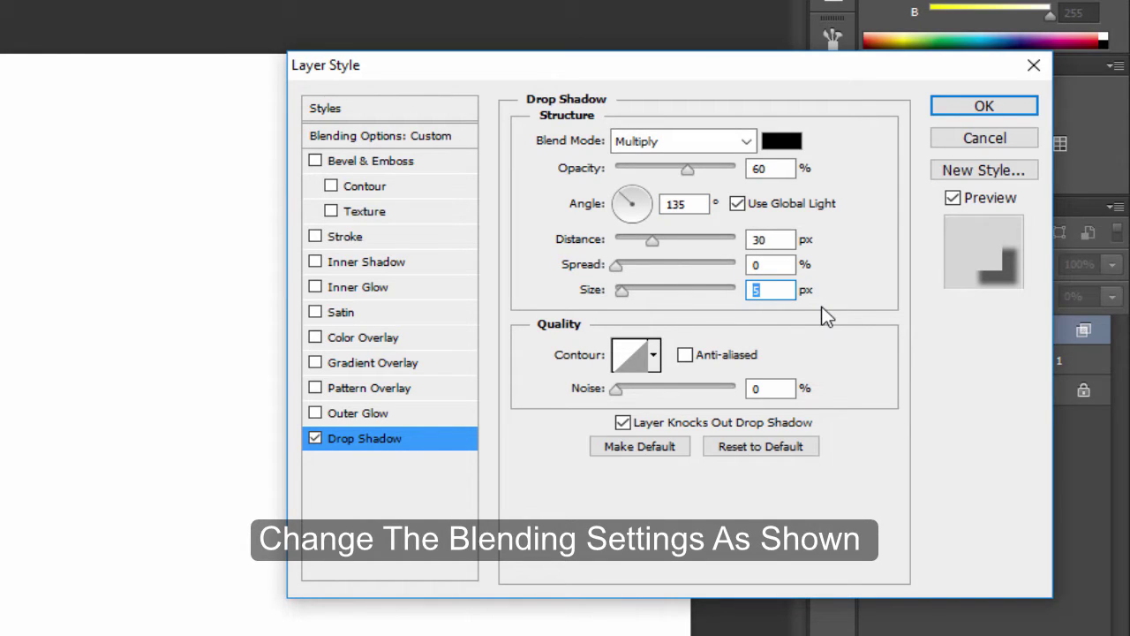
type("30")
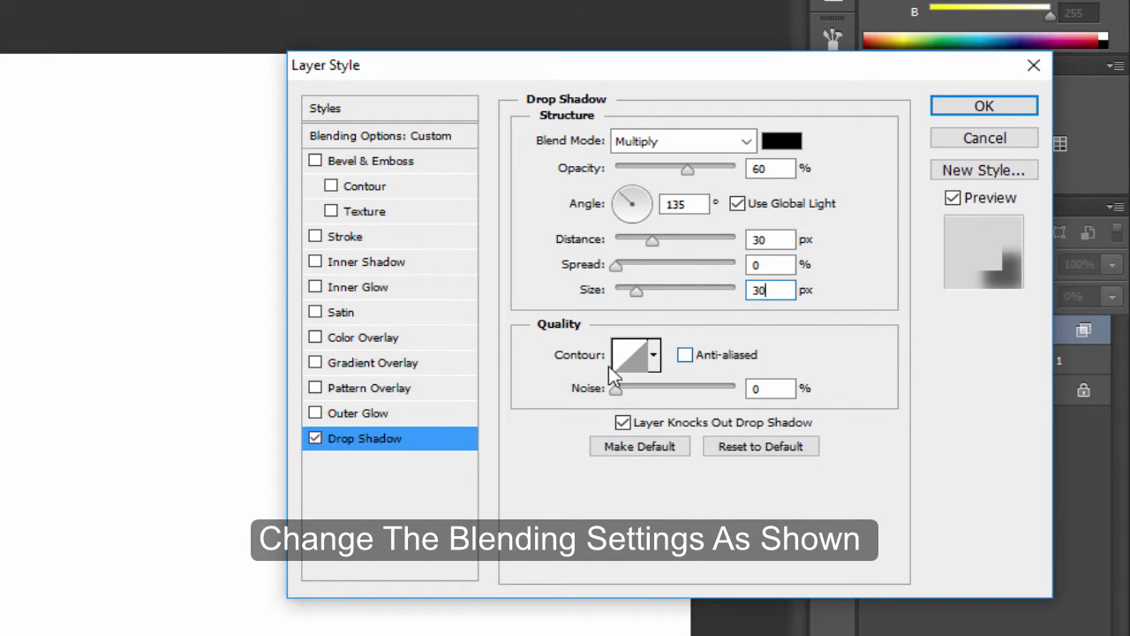
Step: Enable a 3 px white (255, 255, 255) stroke positioned Inside the panel edge
left_click(345, 237)
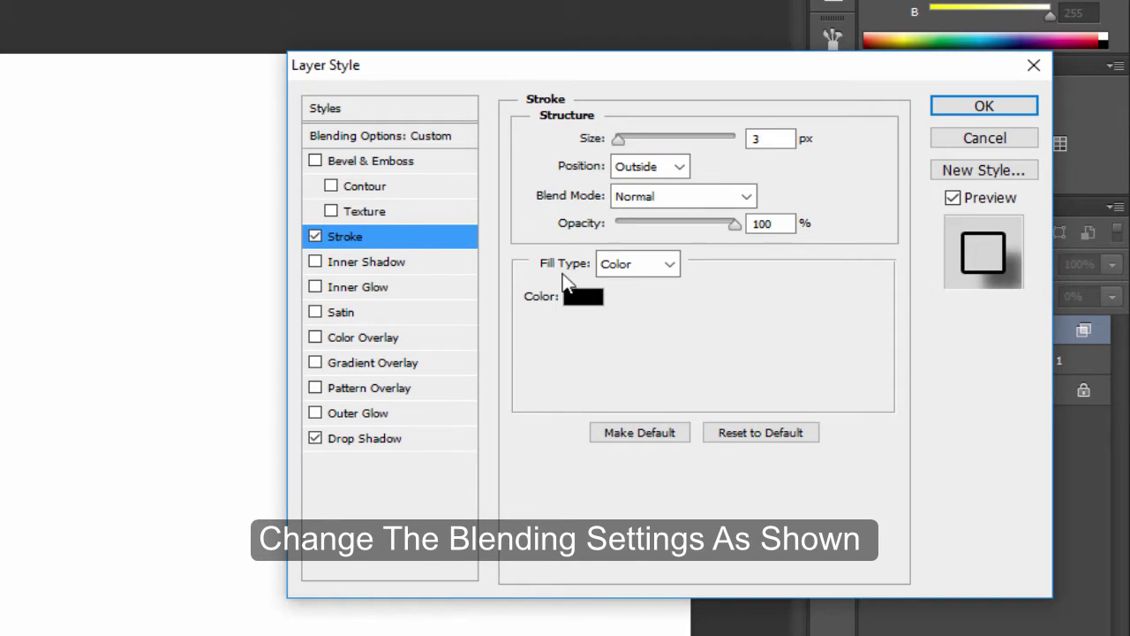
left_click(579, 302)
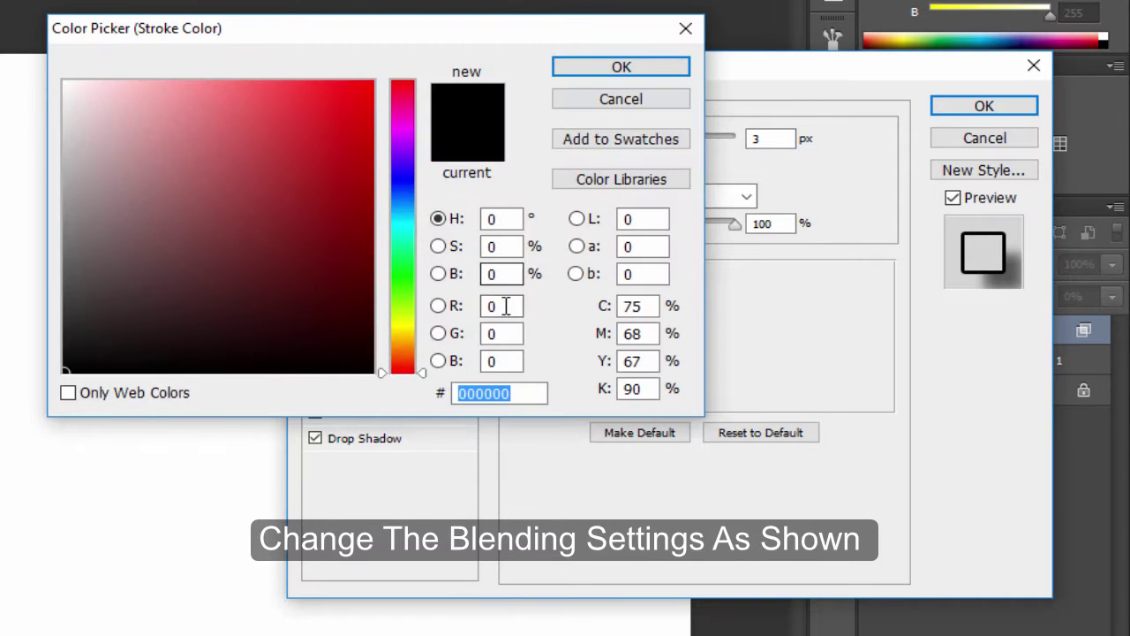
left_click(483, 305)
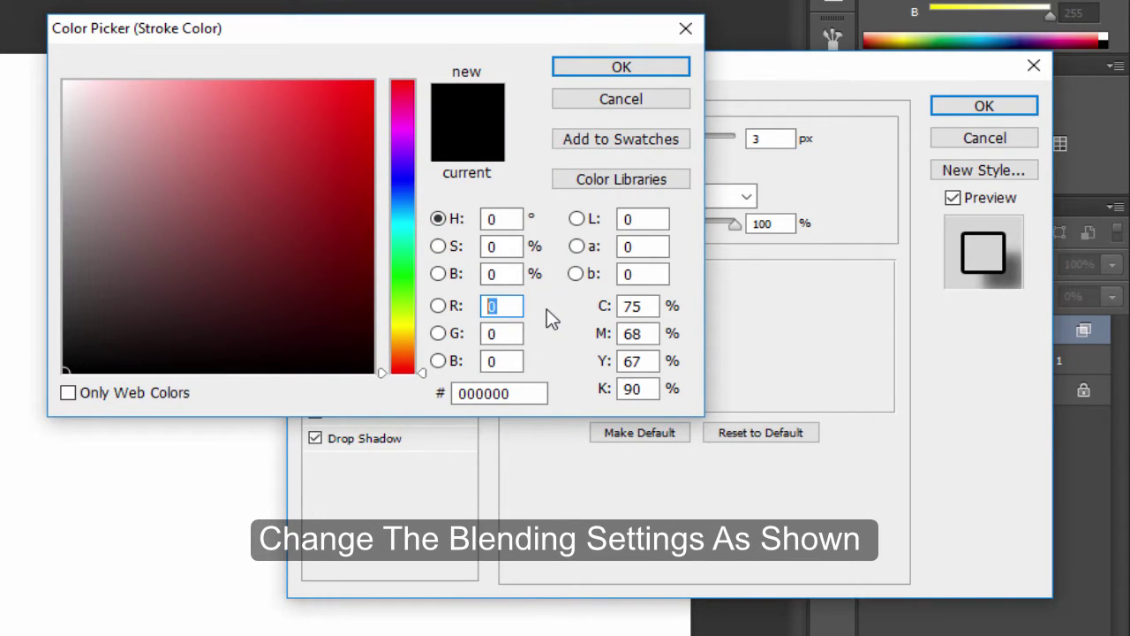
type("255")
left_click(481, 333)
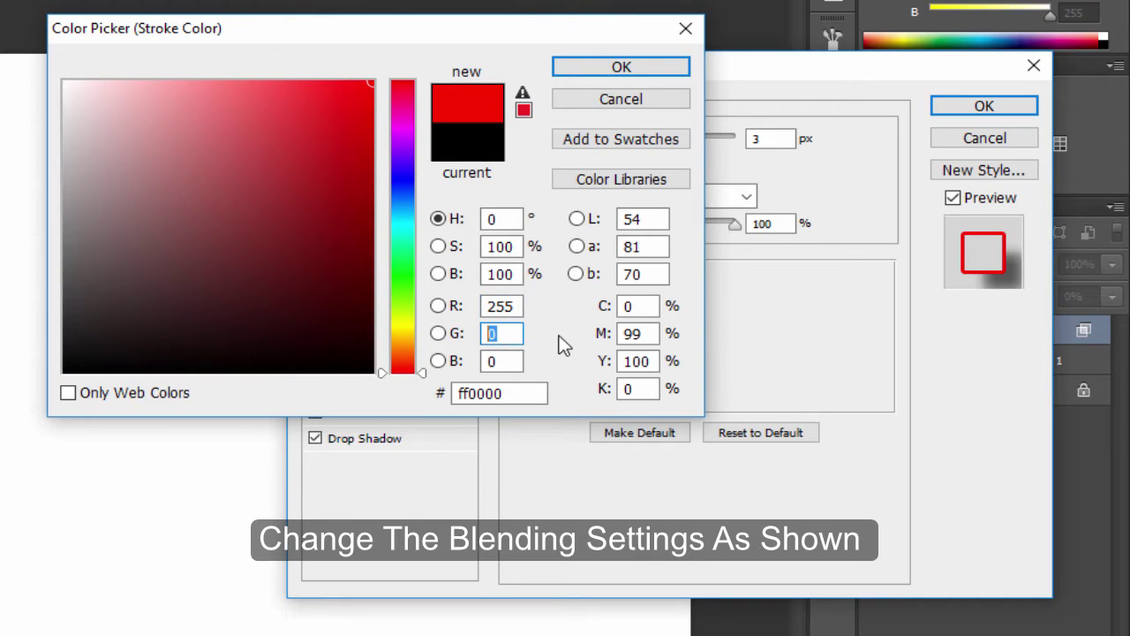
type("255")
left_click(477, 358)
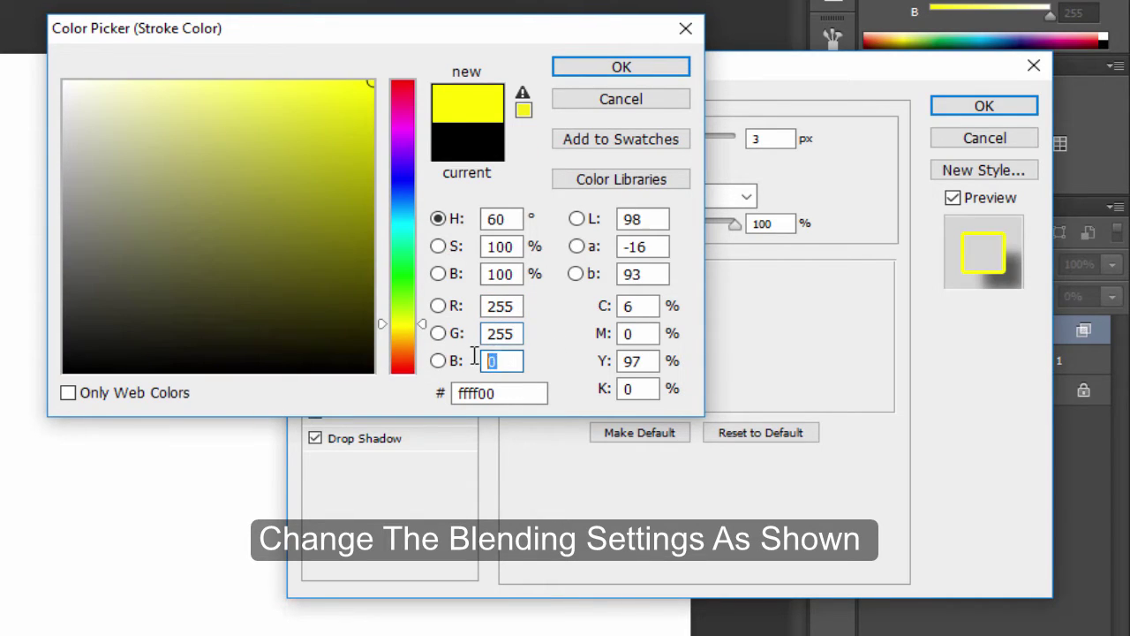
type("255")
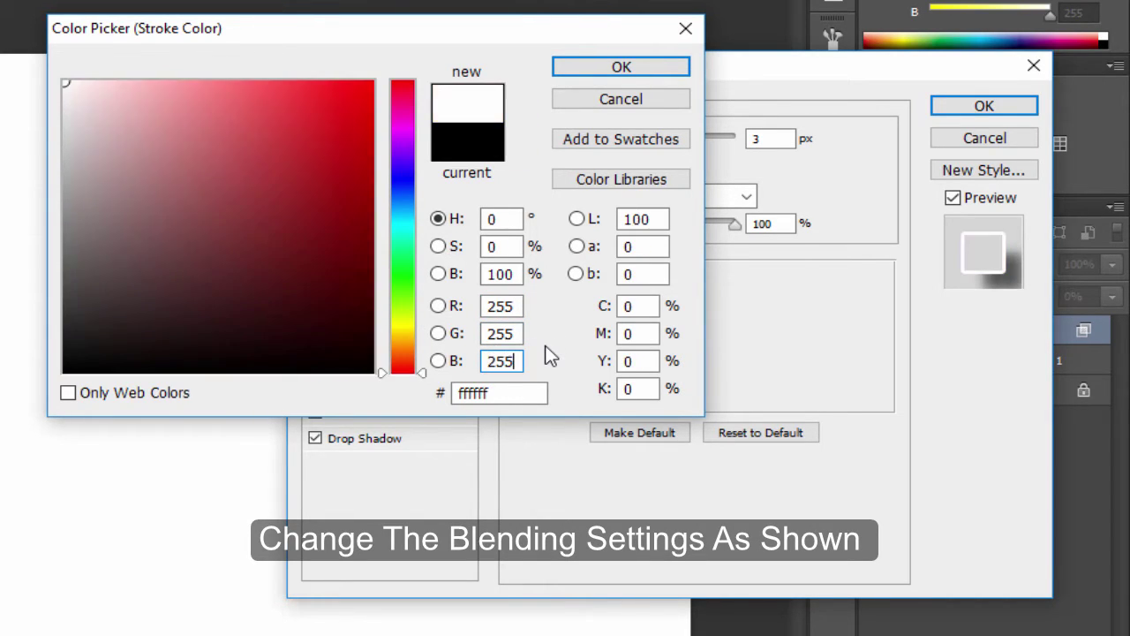
left_click(603, 68)
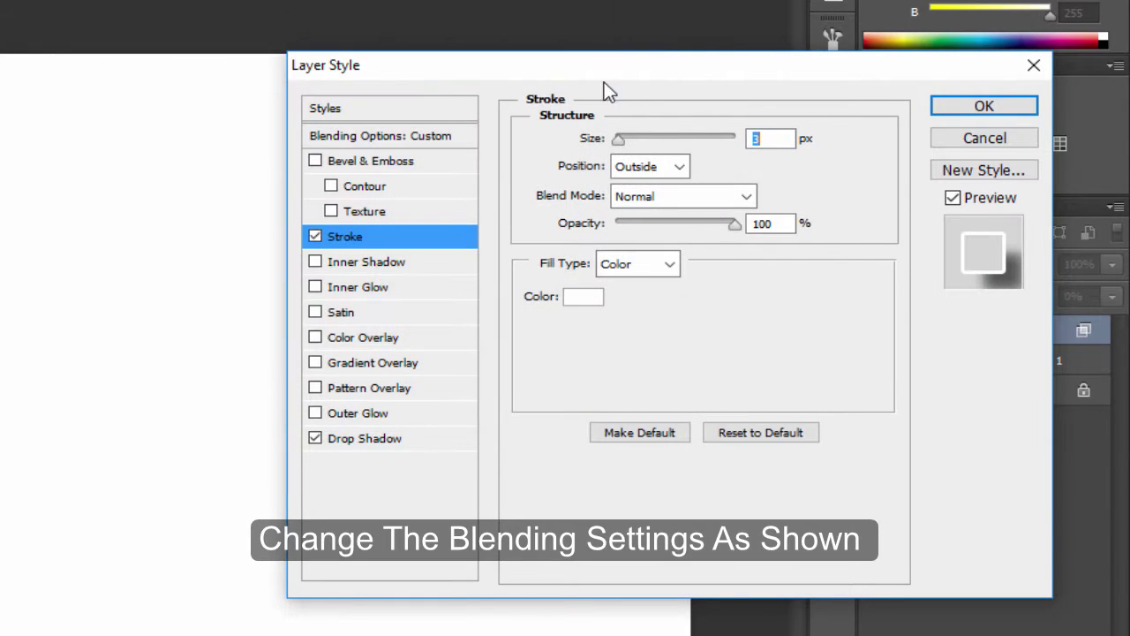
left_click(676, 167)
left_click(656, 207)
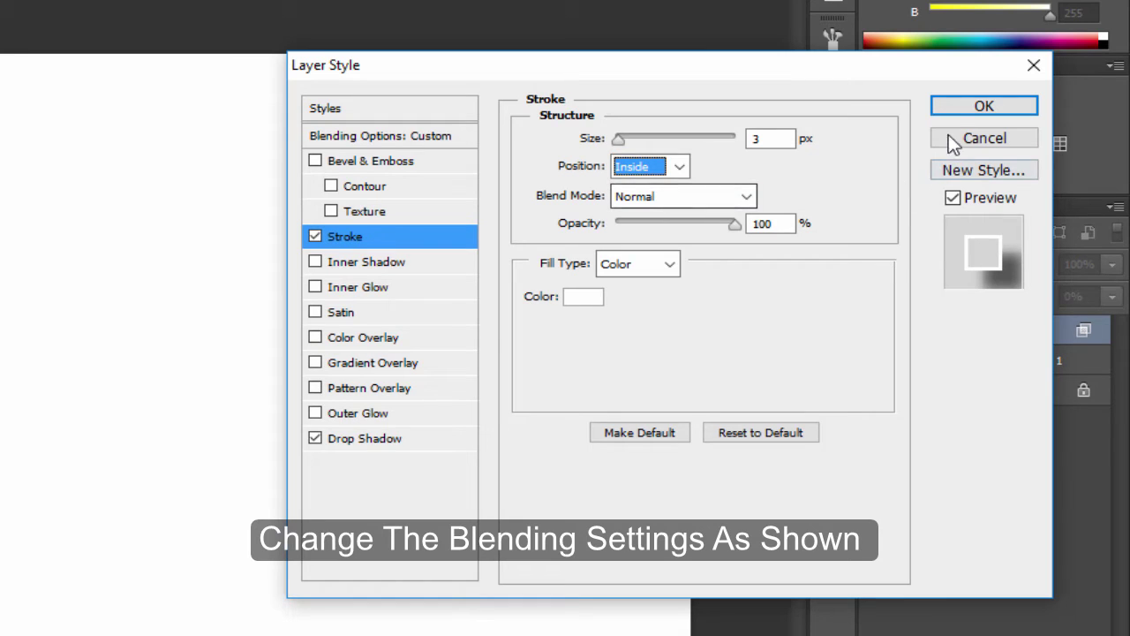
Step: Apply the layer style to the panel and collapse its effects list in the Layers panel
left_click(961, 104)
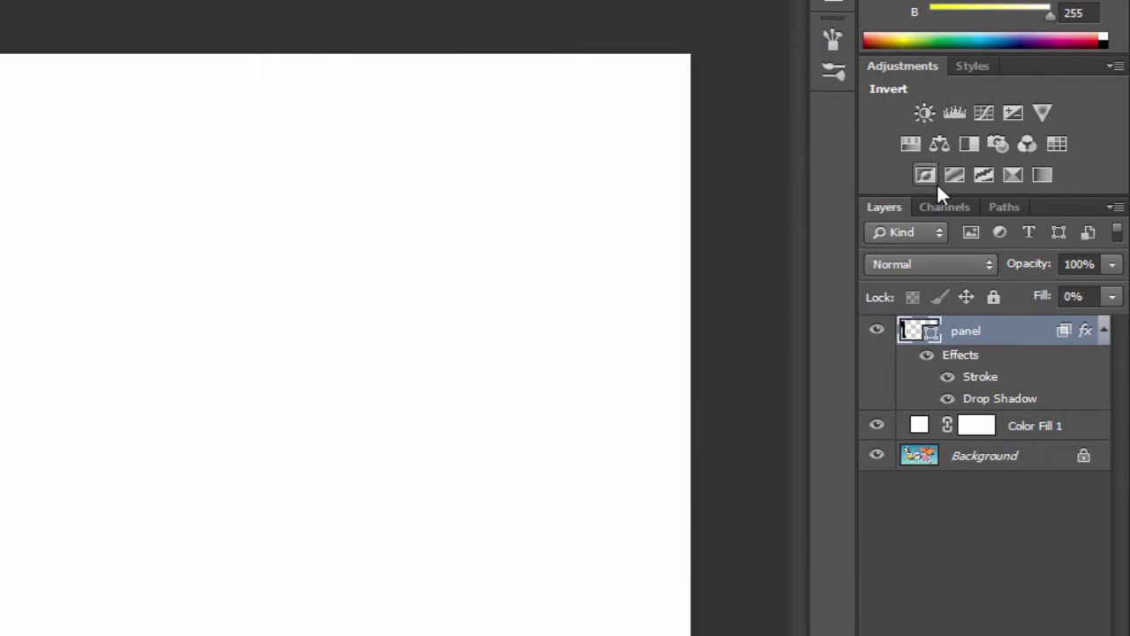
left_click(1103, 332)
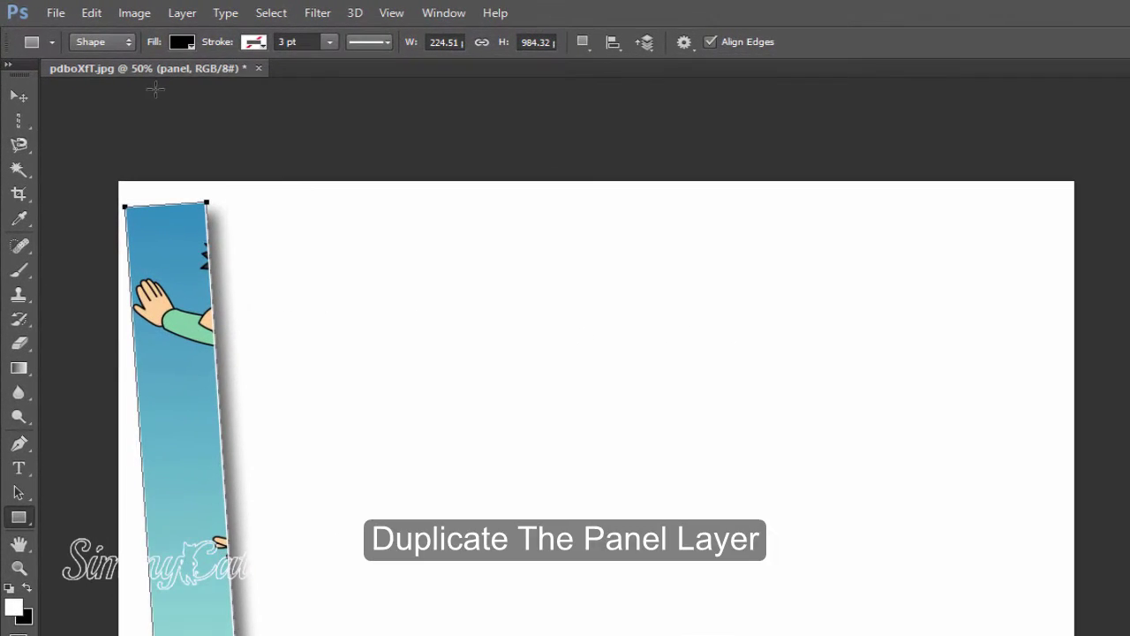
left_click(174, 15)
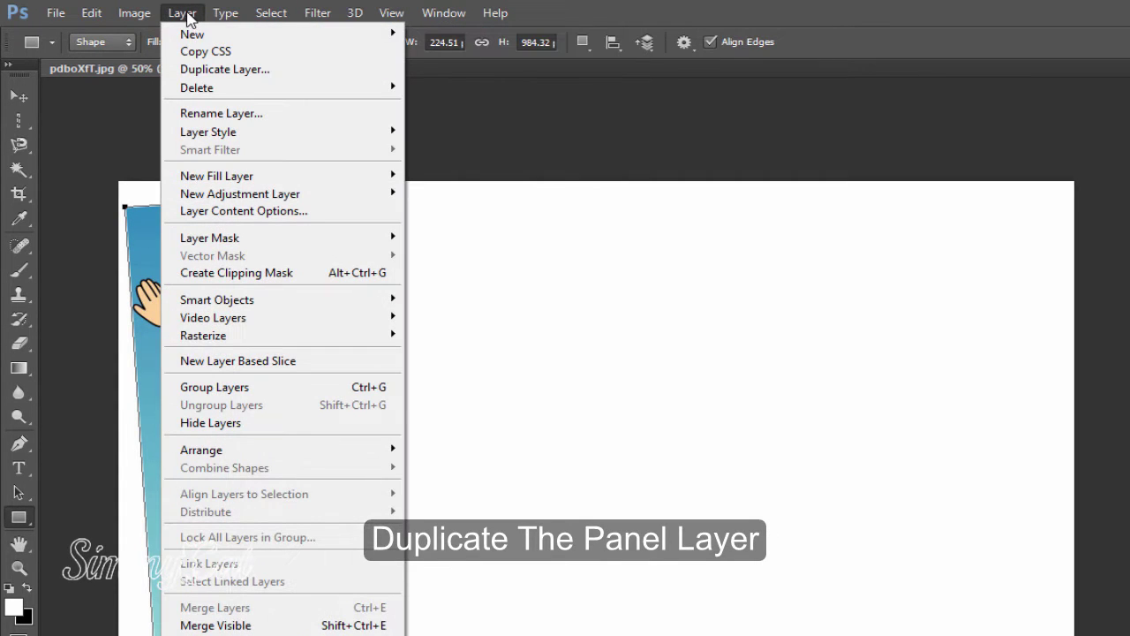
mouse_move(265, 33)
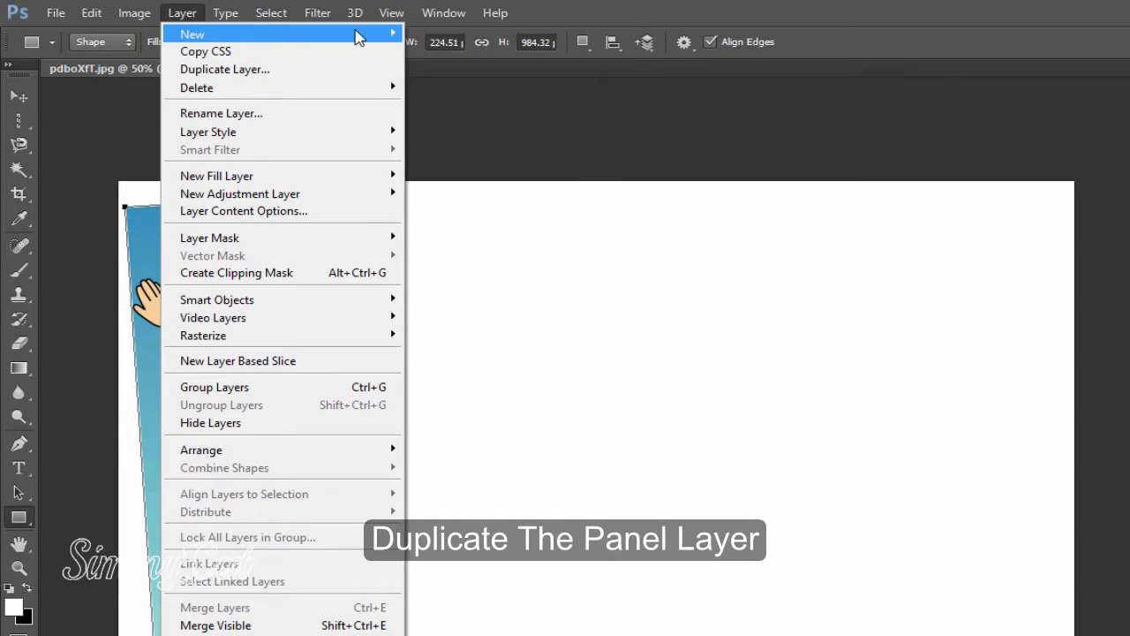
Step: Duplicate the panel with Layer > New > Shape Layer Via Copy, creating 'panel copy'
left_click(466, 120)
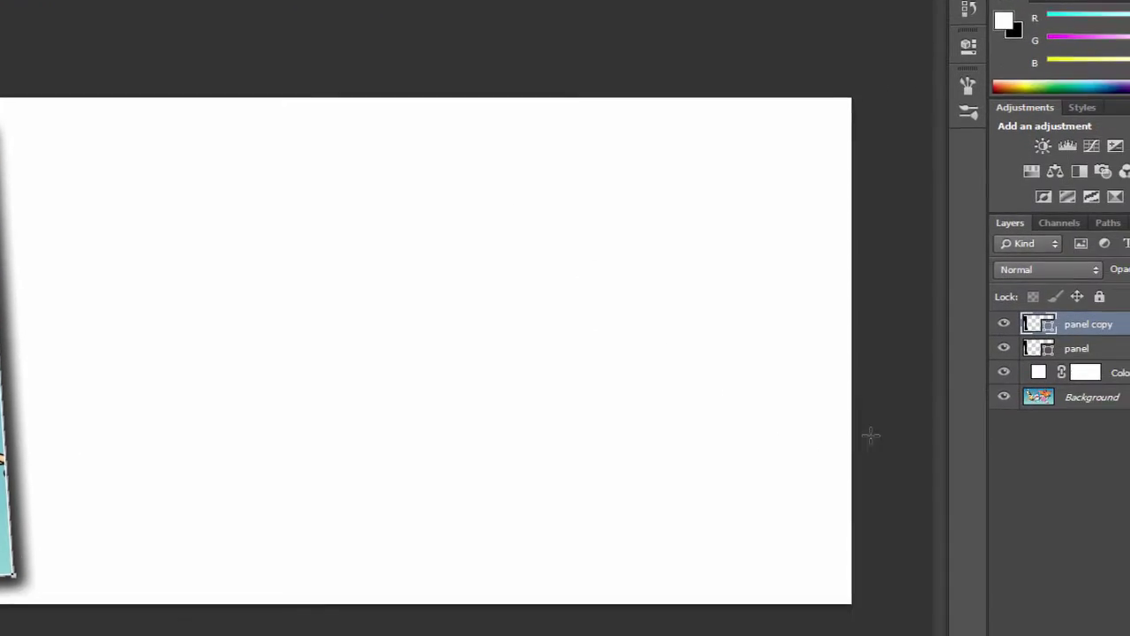
Step: Move panel copy below the original, shift it right beside it and tilt it about 5°
left_click_drag(995, 297, 996, 320)
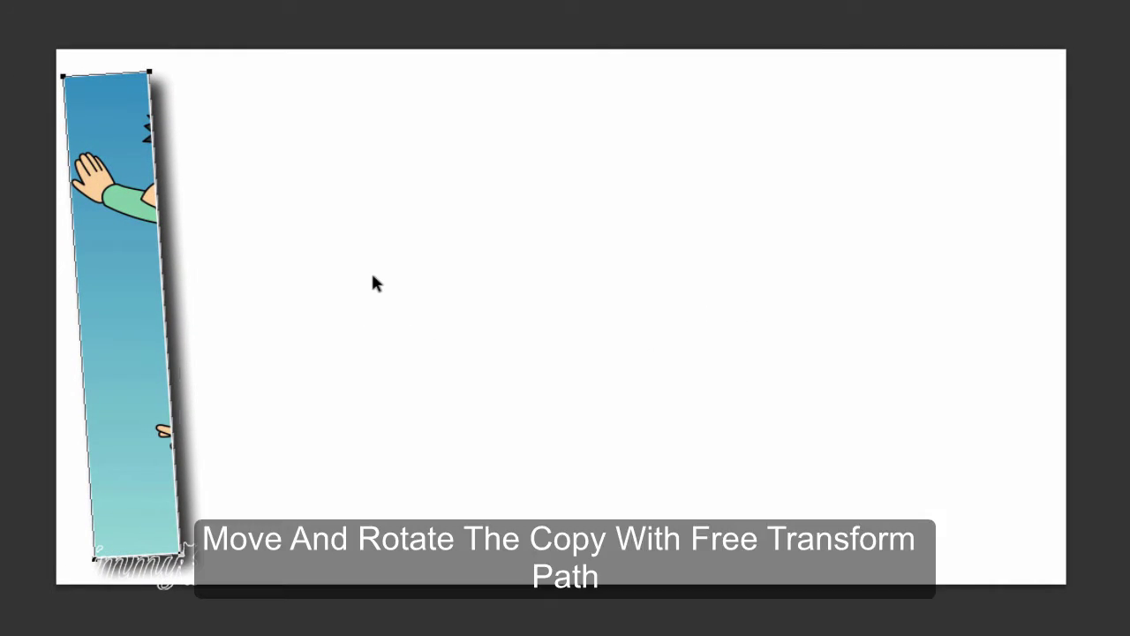
key("ctrl+t")
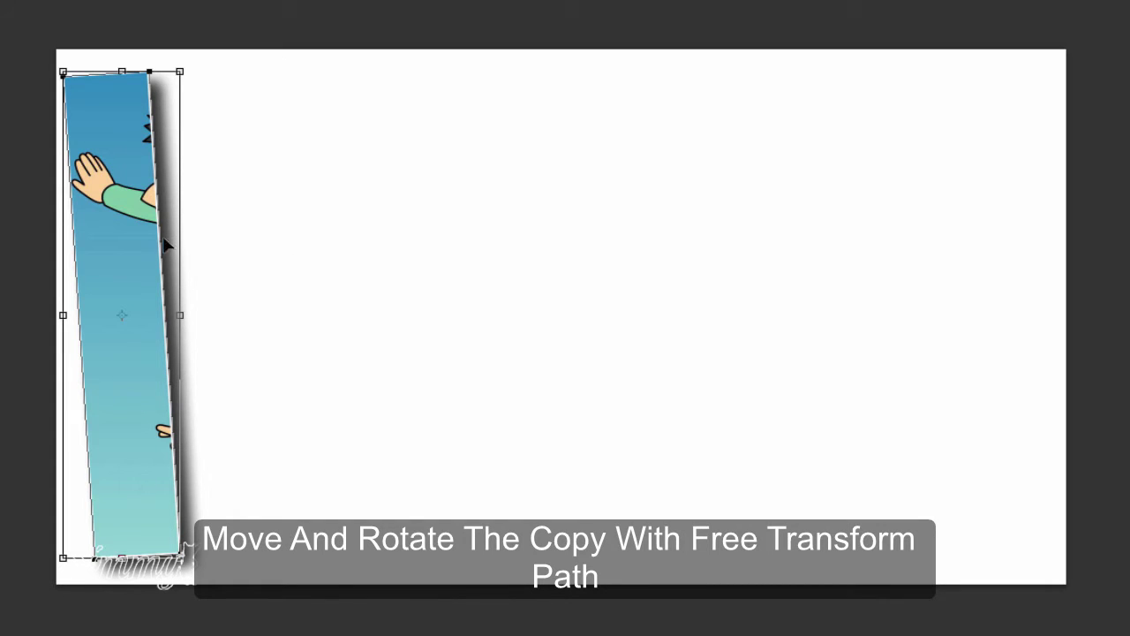
left_click_drag(118, 231, 231, 228)
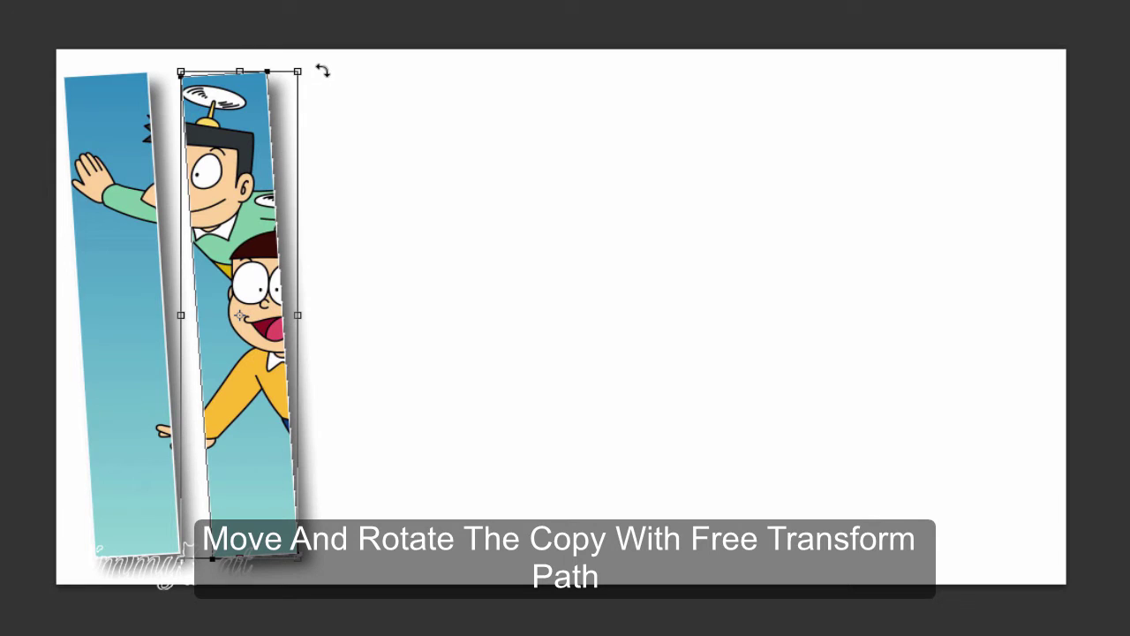
left_click_drag(321, 69, 300, 57)
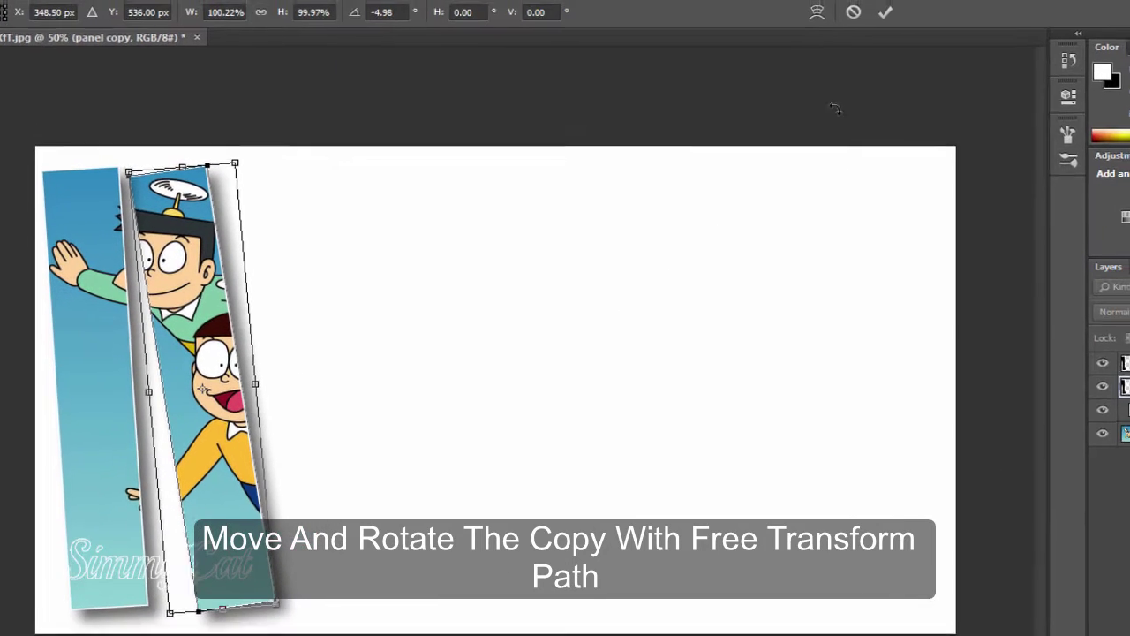
left_click(856, 40)
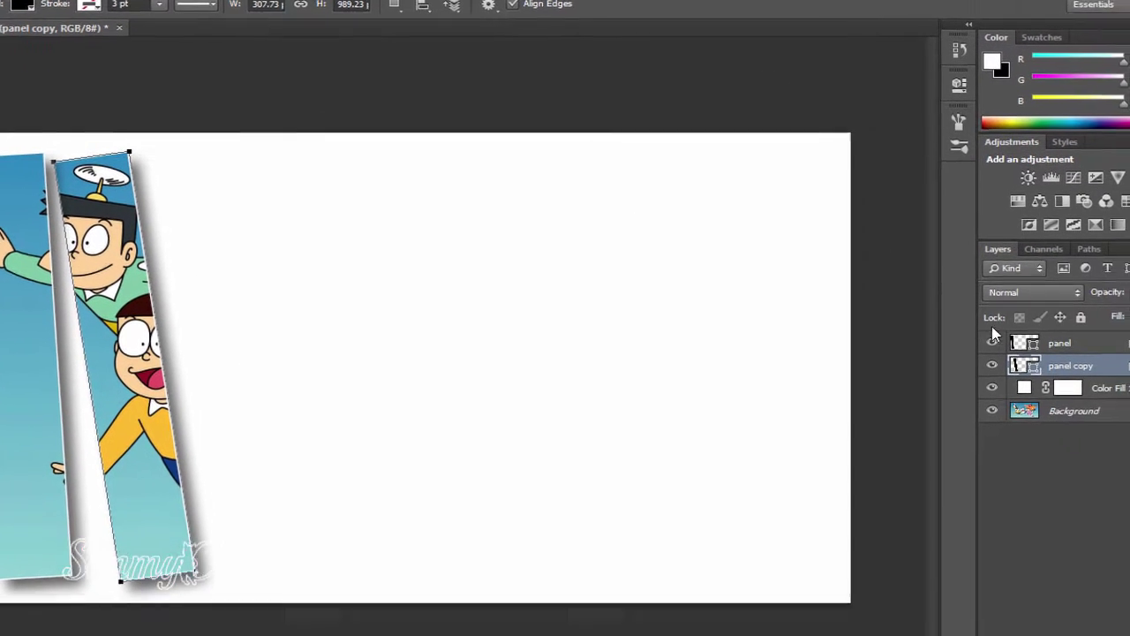
Step: Duplicate panel copy as panel copy 2 and move it further right
left_click_drag(1010, 338, 1005, 358)
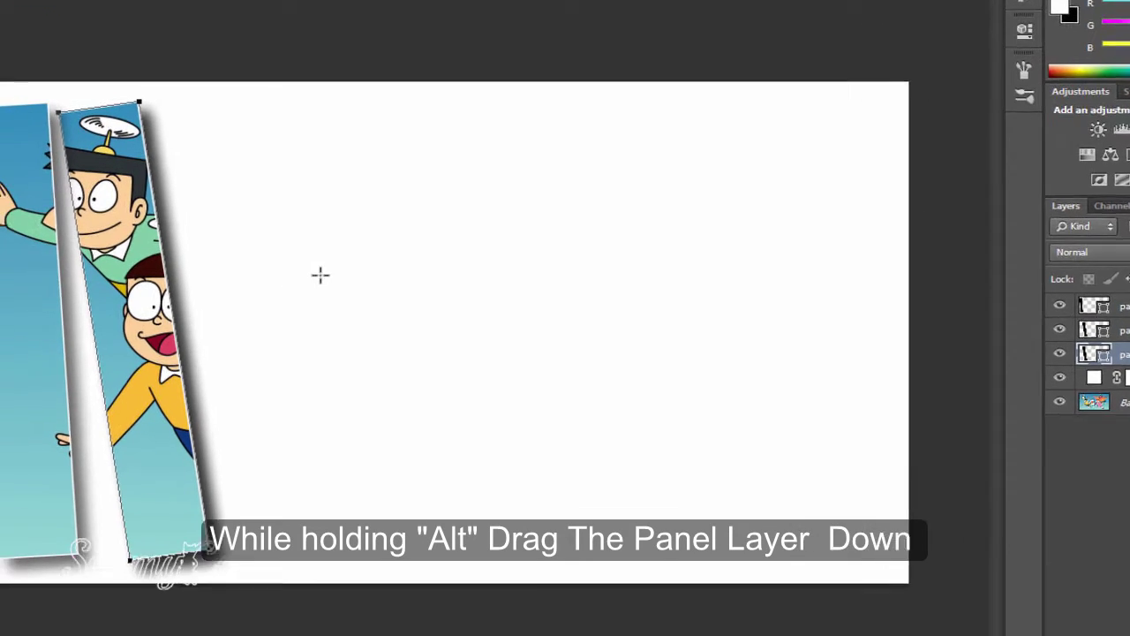
key("ctrl+t")
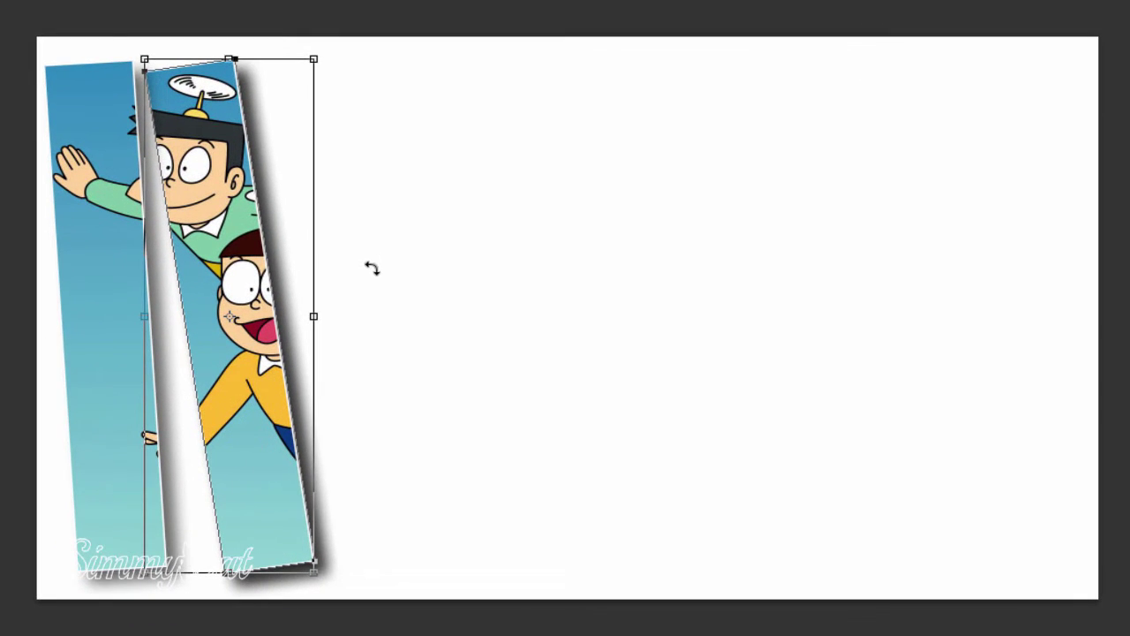
left_click_drag(228, 281, 337, 265)
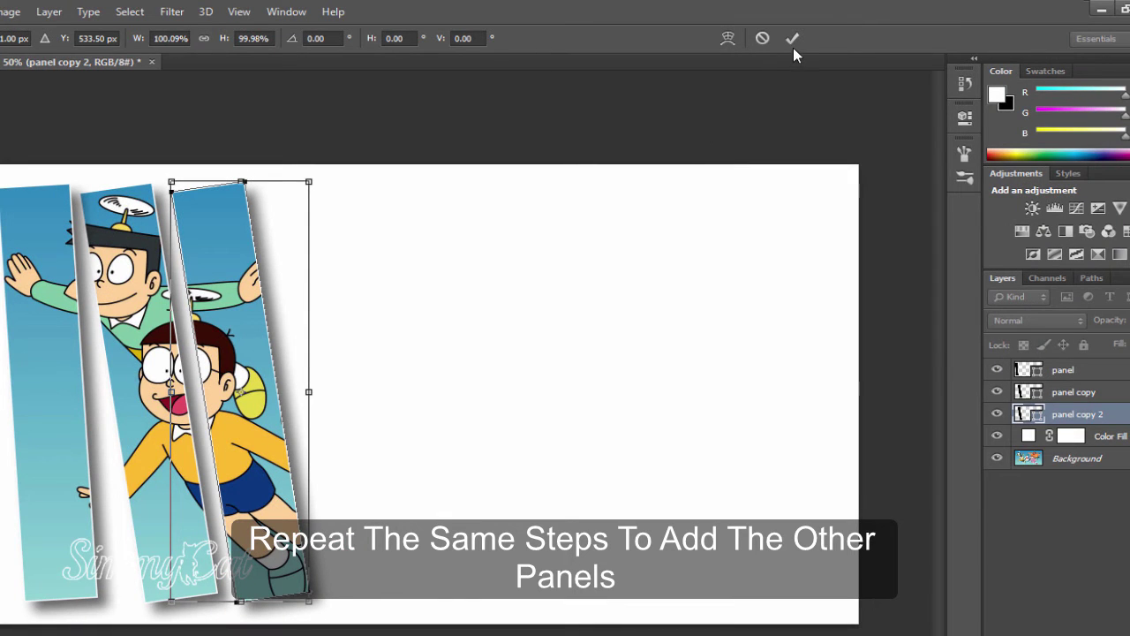
left_click(793, 41)
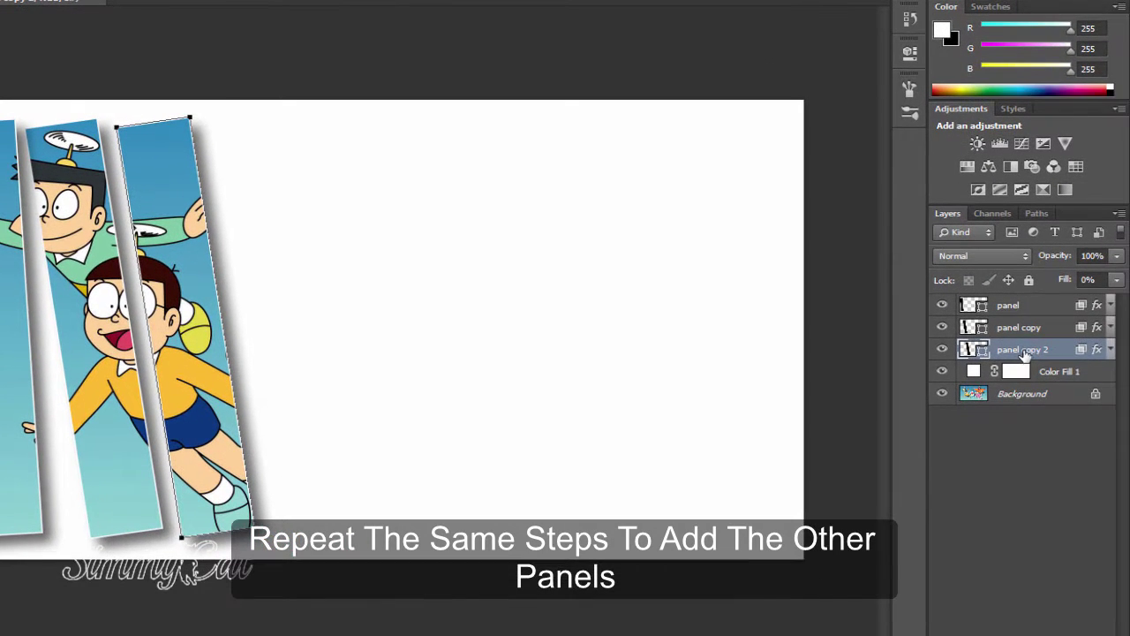
Step: Duplicate panel copy 2 as panel copy 3 and move it right to reveal more cartoon
left_click_drag(1027, 353, 1022, 376)
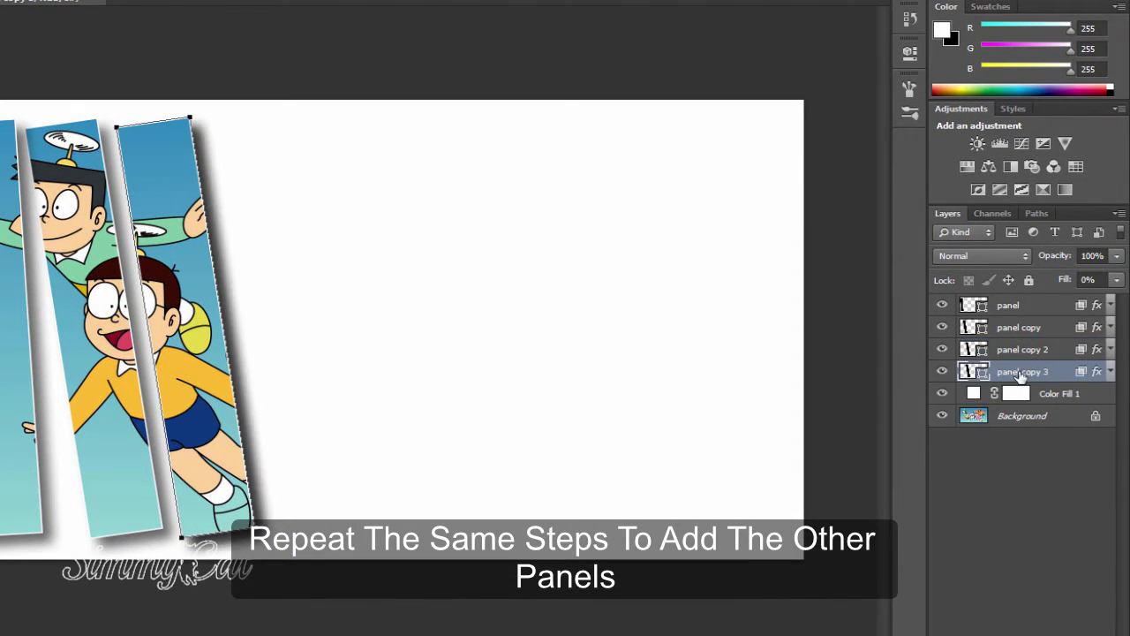
key("ctrl+t")
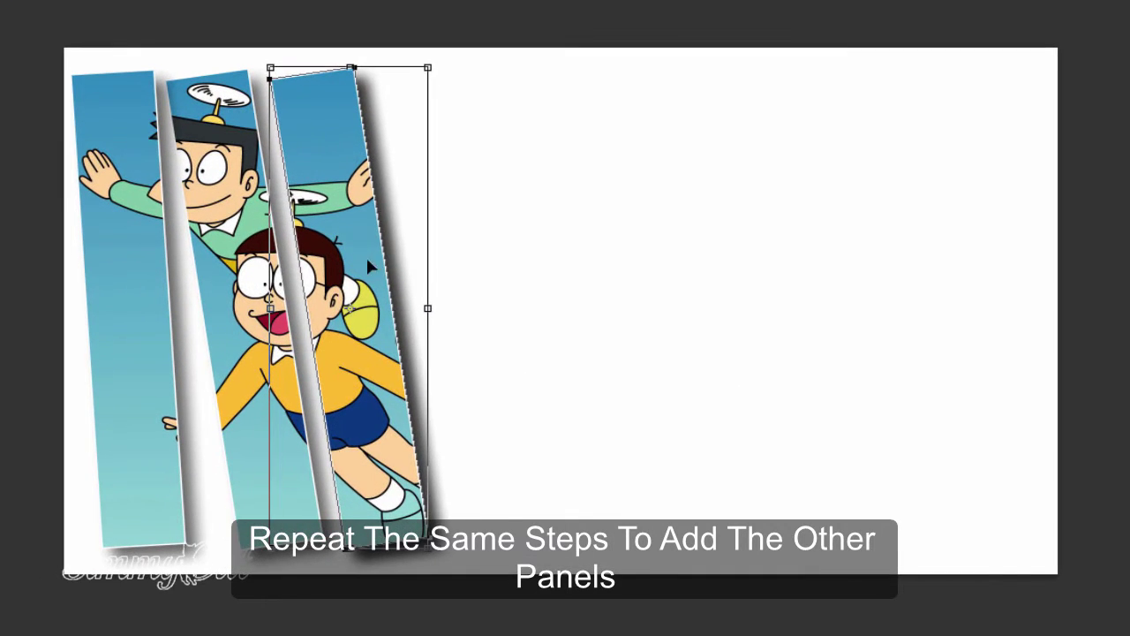
left_click_drag(367, 266, 449, 261)
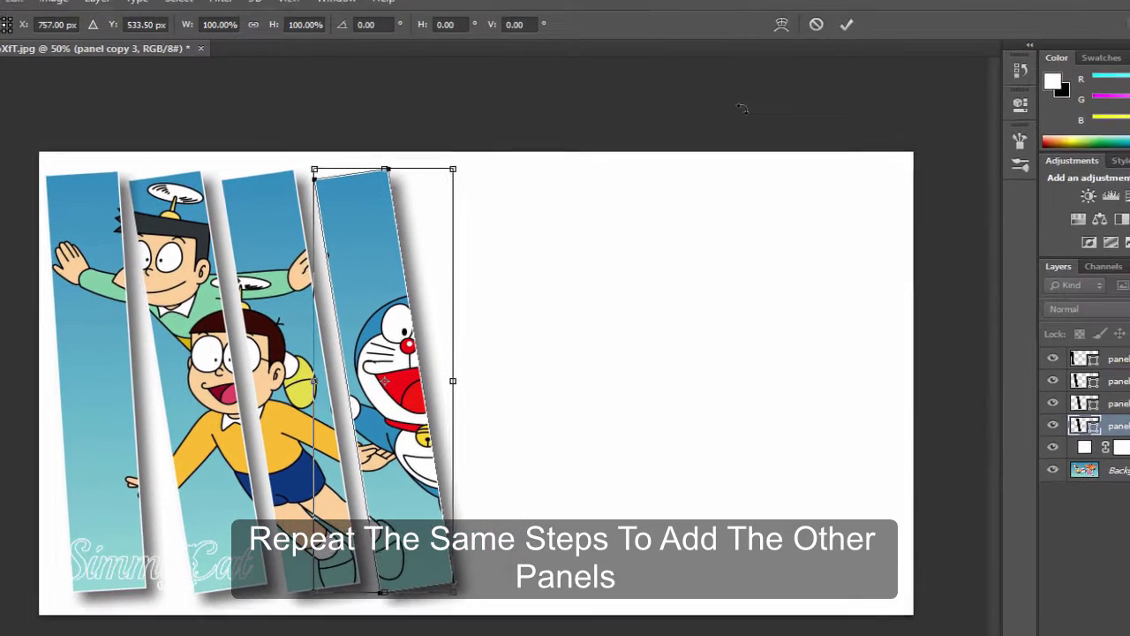
left_click(830, 43)
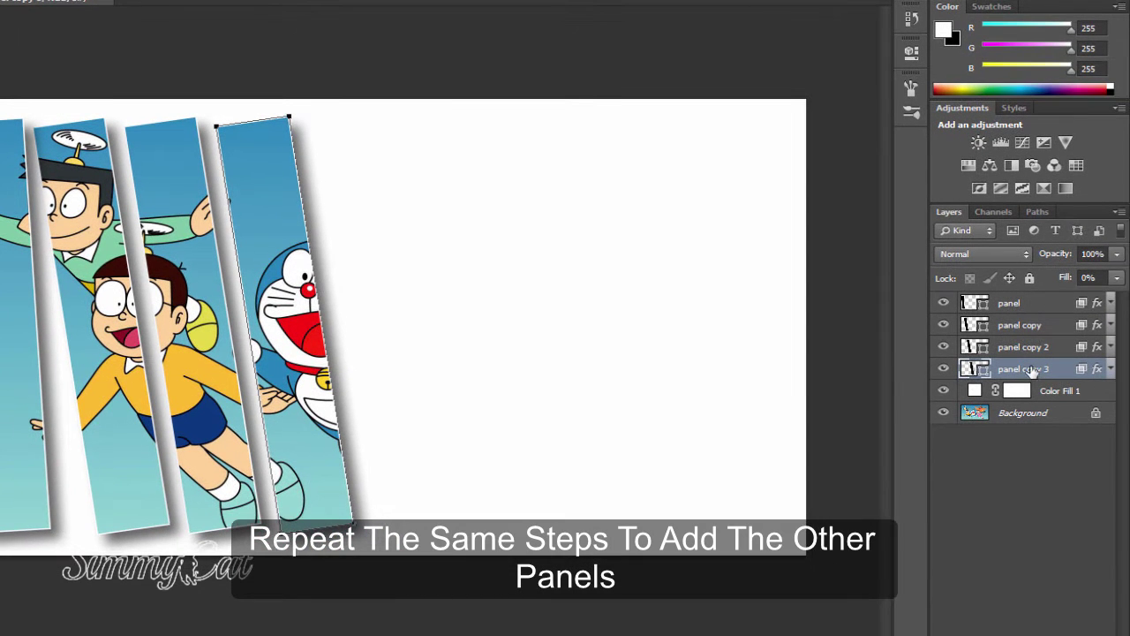
Step: Duplicate the panel as panel copy 4 and move it right to reveal the blue robot cat
left_click_drag(1028, 380, 1022, 381)
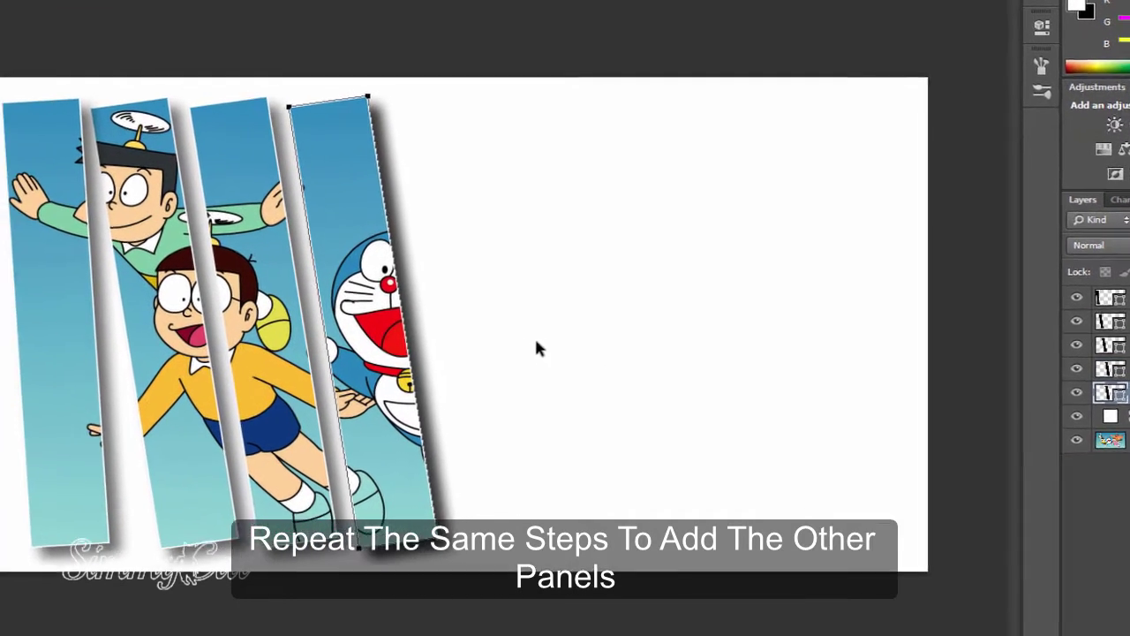
key("ctrl+t")
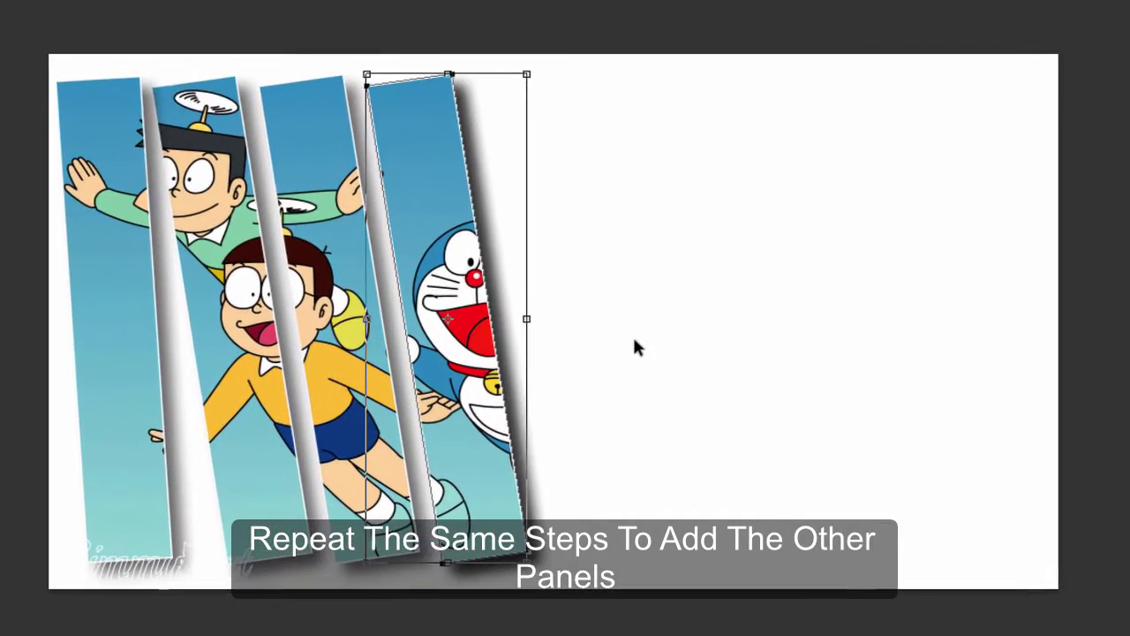
left_click_drag(452, 263, 558, 261)
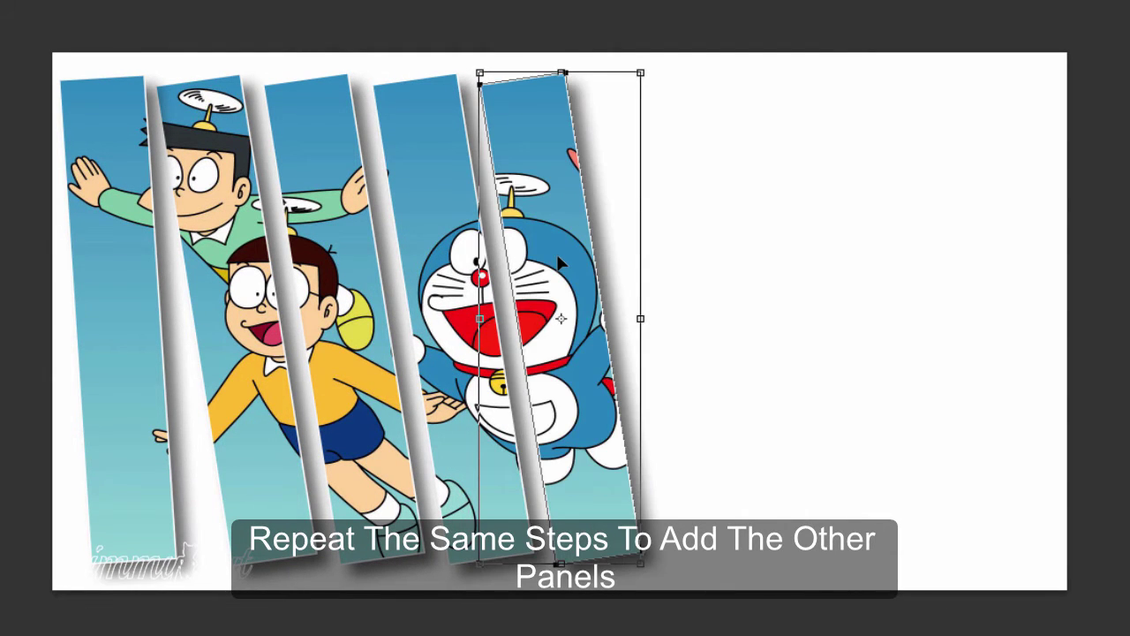
left_click_drag(558, 262, 541, 263)
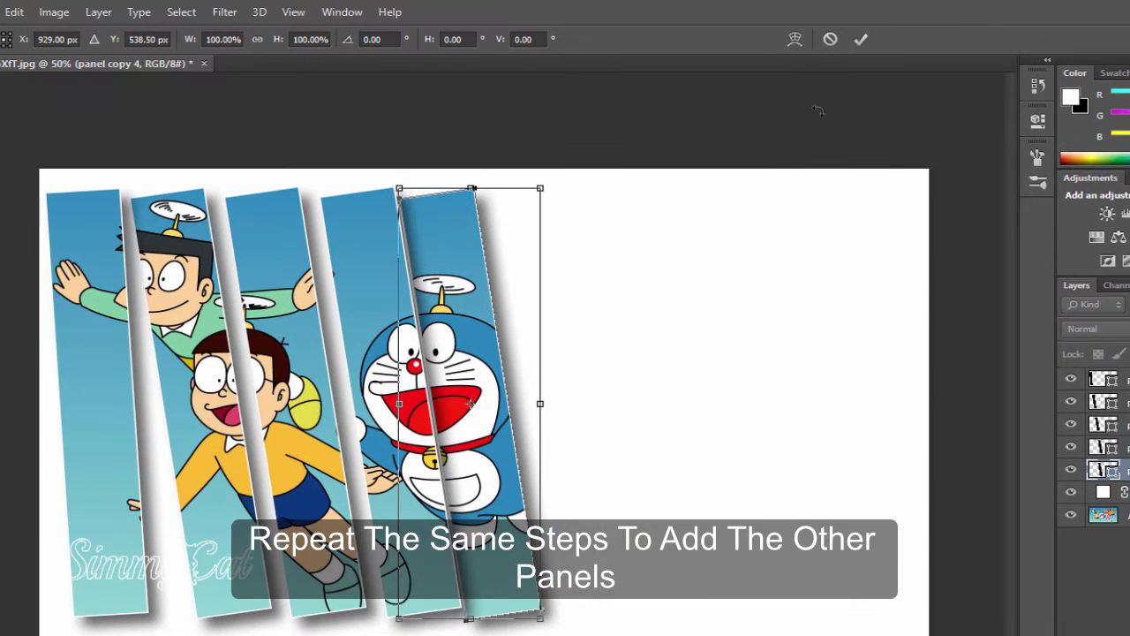
left_click(861, 40)
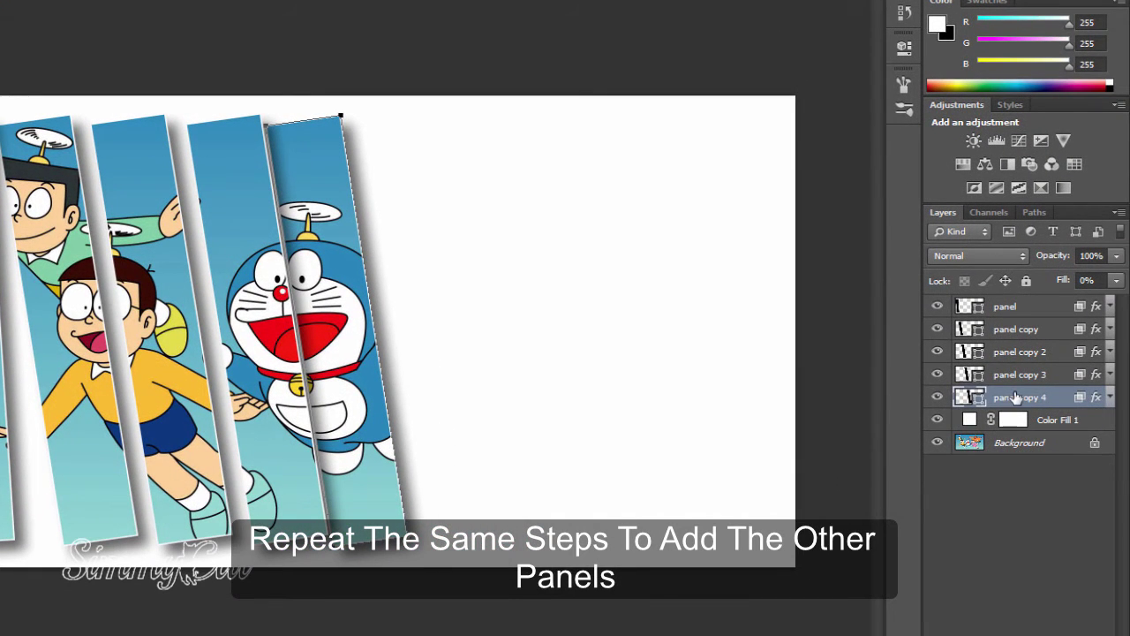
Step: Duplicate it as panel copy 5 and shift it right to reveal the girl in pink
left_click_drag(1020, 397, 1009, 424)
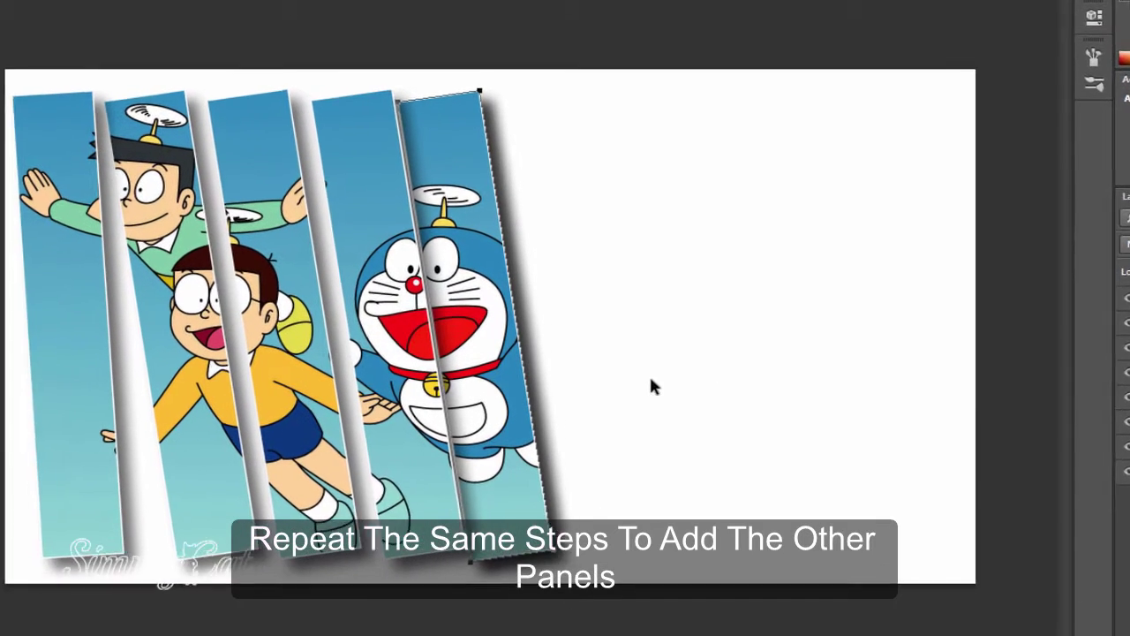
key("ctrl+t")
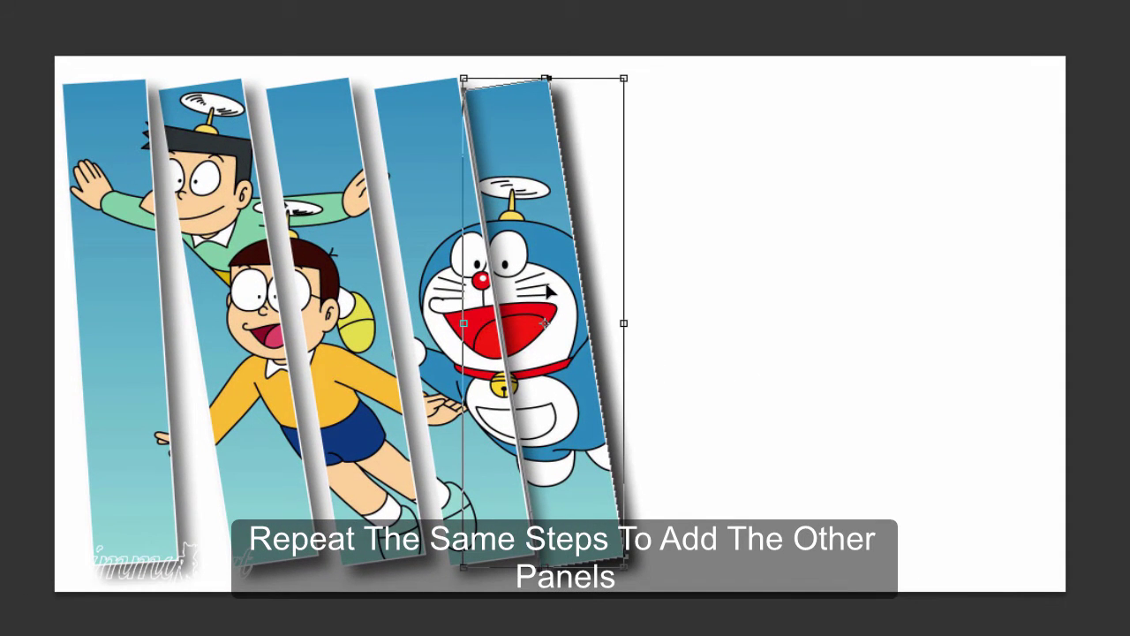
left_click_drag(550, 291, 643, 292)
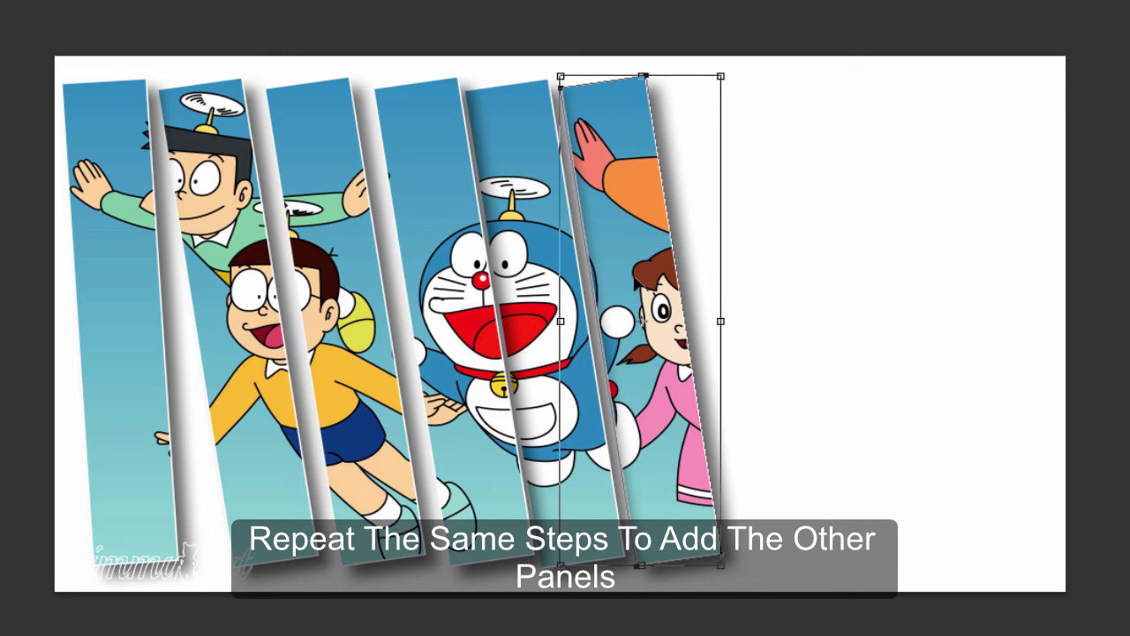
left_click_drag(654, 265, 645, 265)
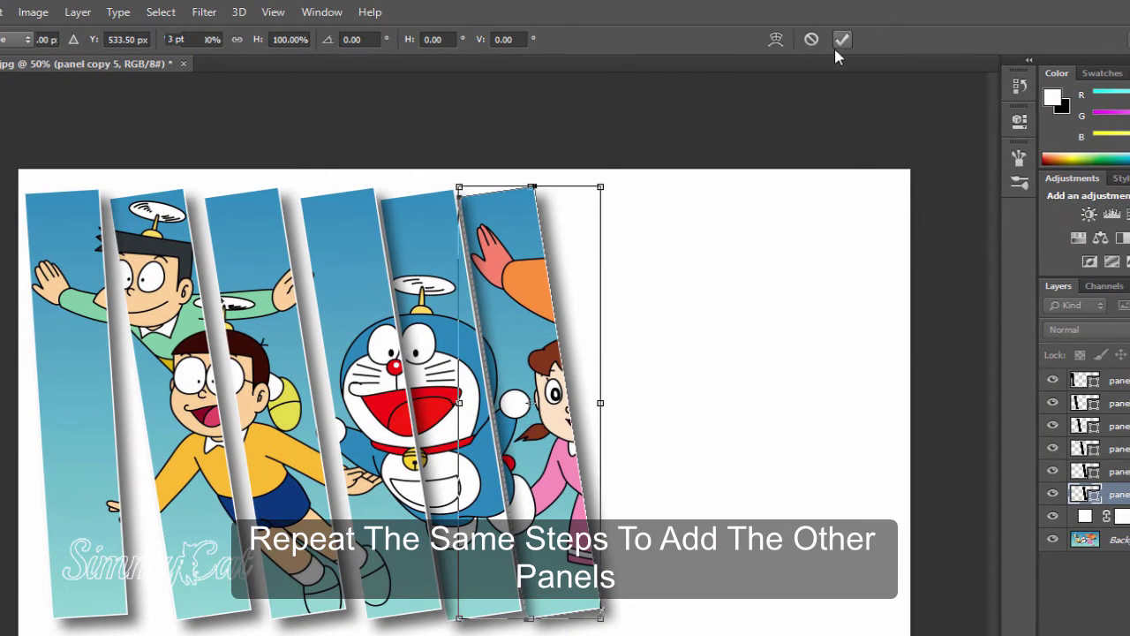
left_click(840, 40)
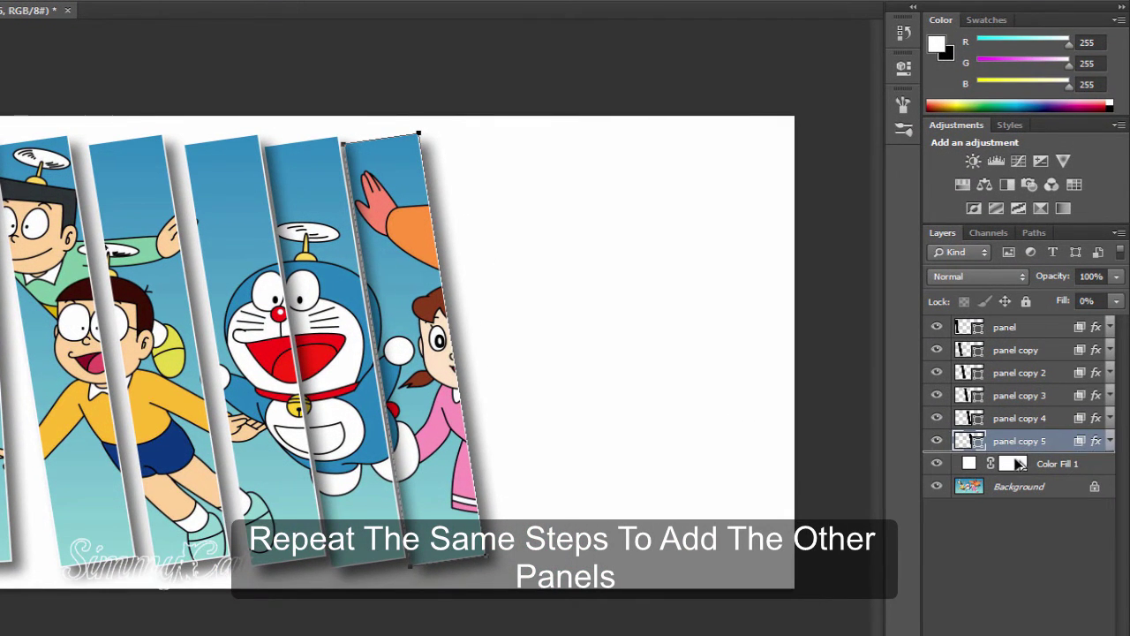
Step: Duplicate the panel as panel copy 6 and move it right past the last strip
left_click_drag(1016, 446, 1016, 468)
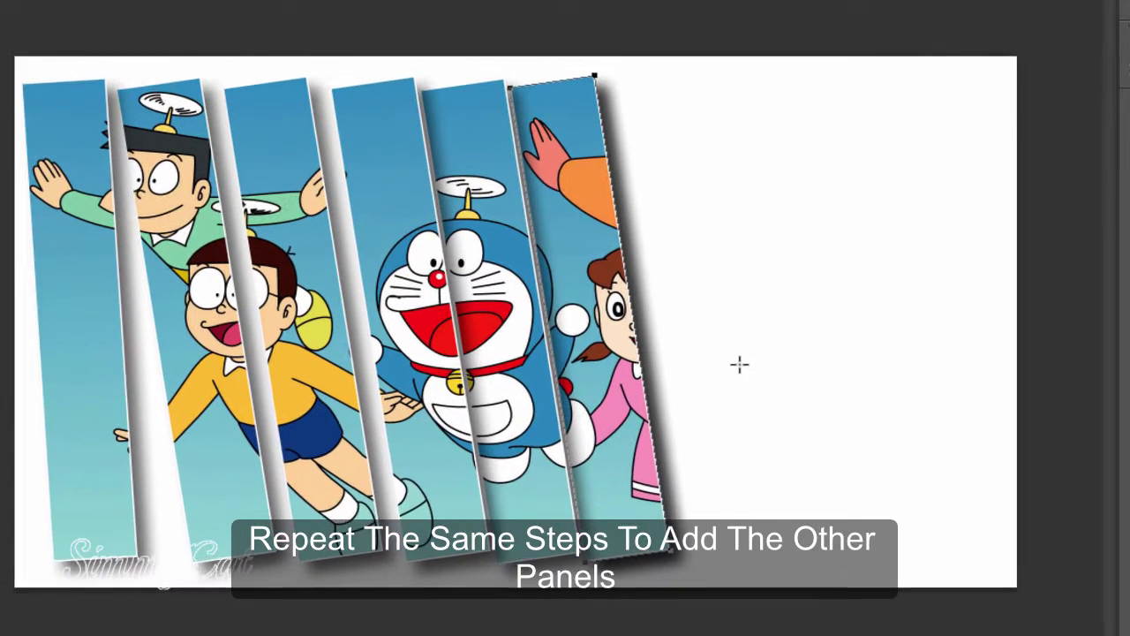
key("ctrl+t")
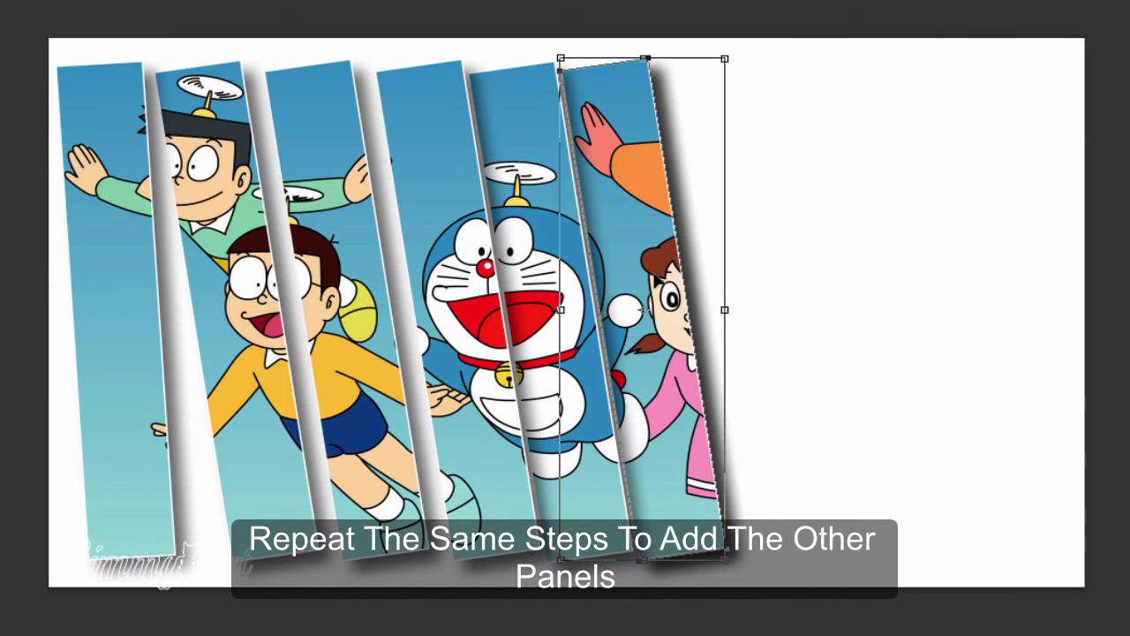
left_click_drag(651, 266, 738, 262)
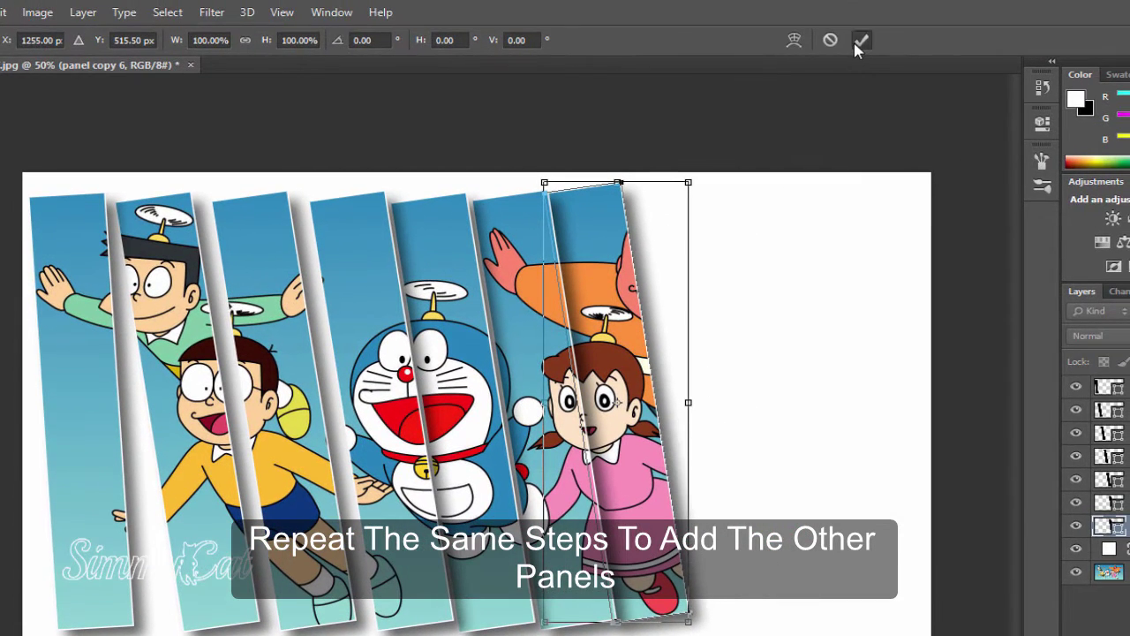
left_click(861, 39)
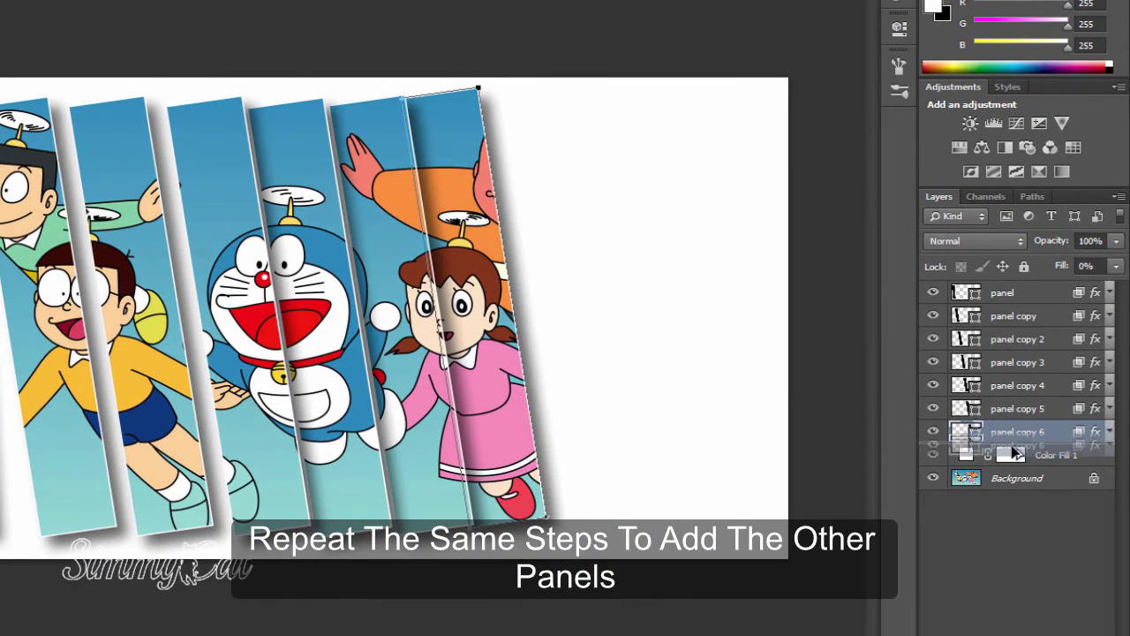
Step: Duplicate panel copy 7 above Color Fill 1 and move it right to reveal the boy in orange
left_click_drag(1013, 432, 989, 477)
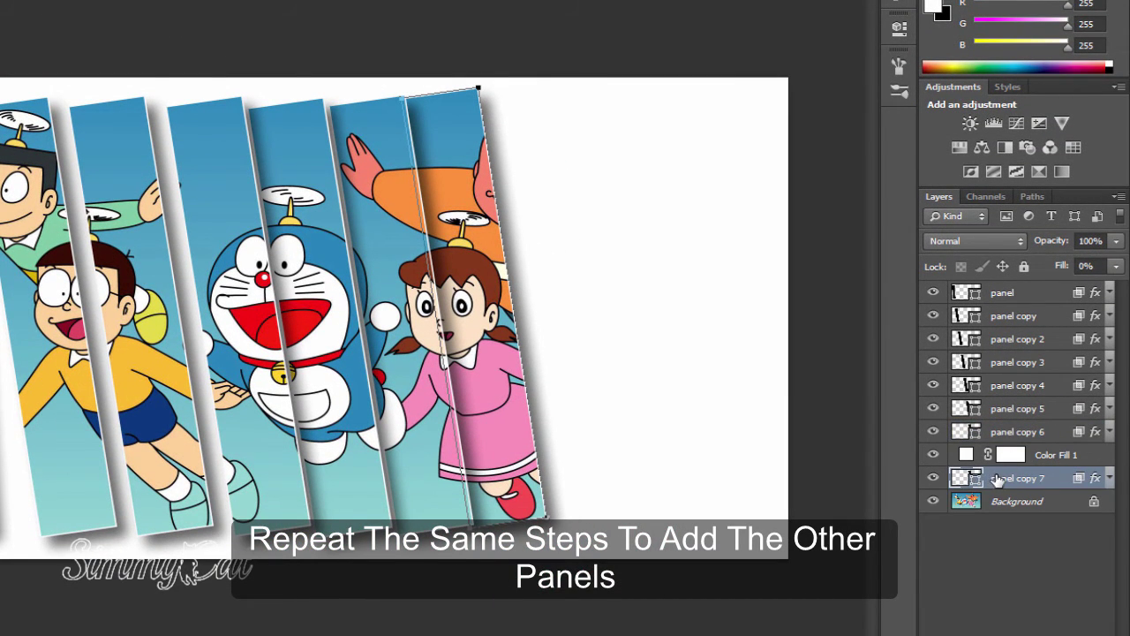
left_click_drag(1004, 478, 1005, 454)
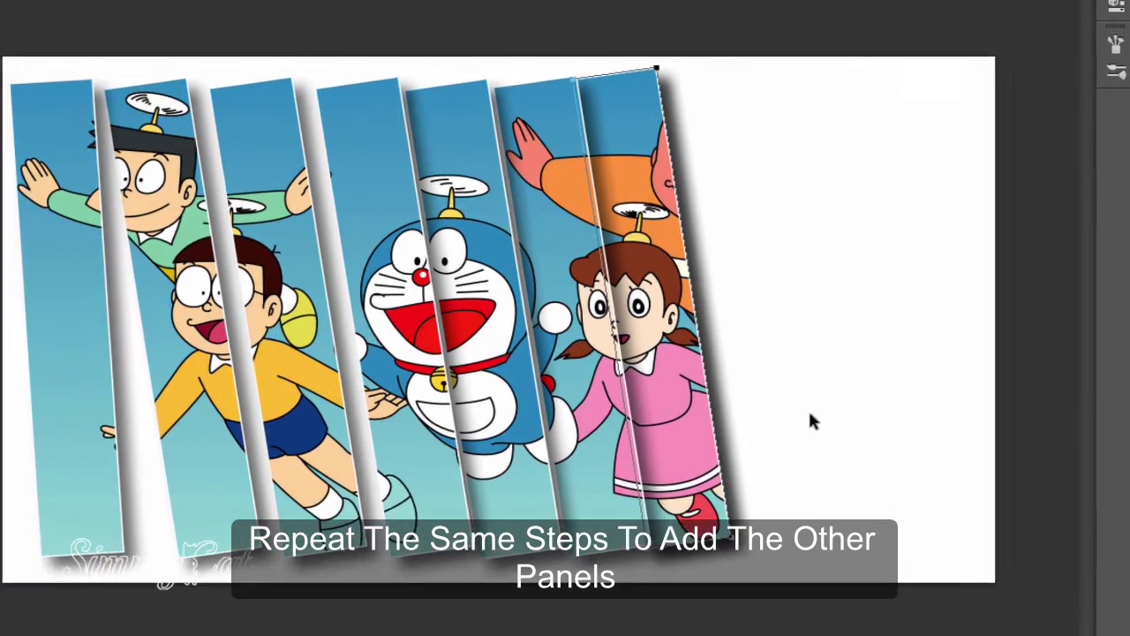
key("ctrl+t")
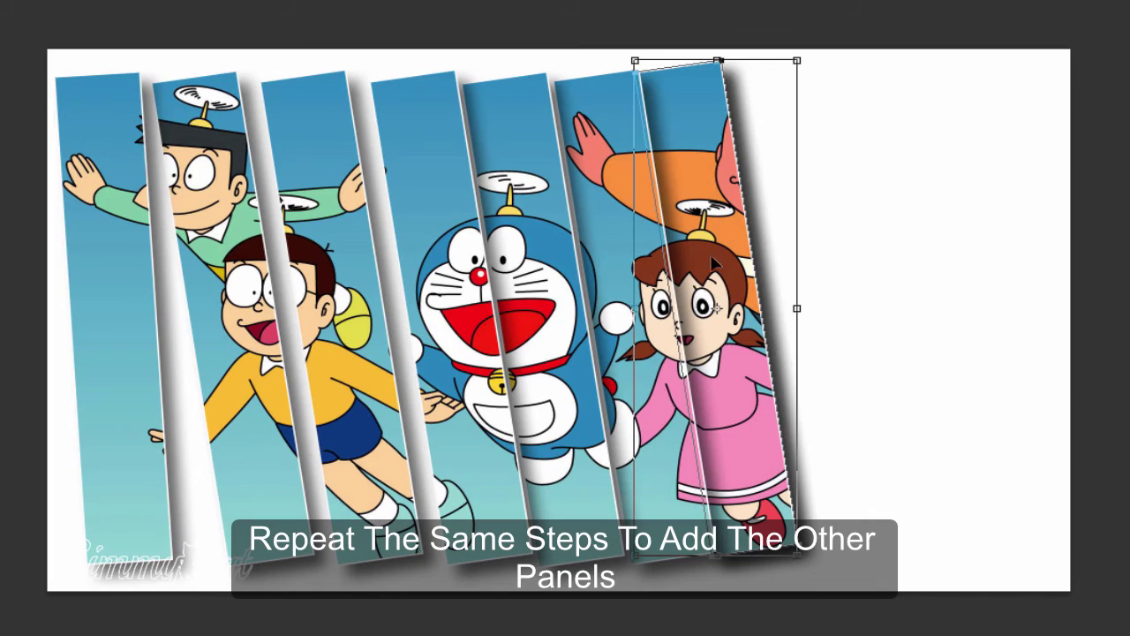
left_click_drag(707, 258, 802, 258)
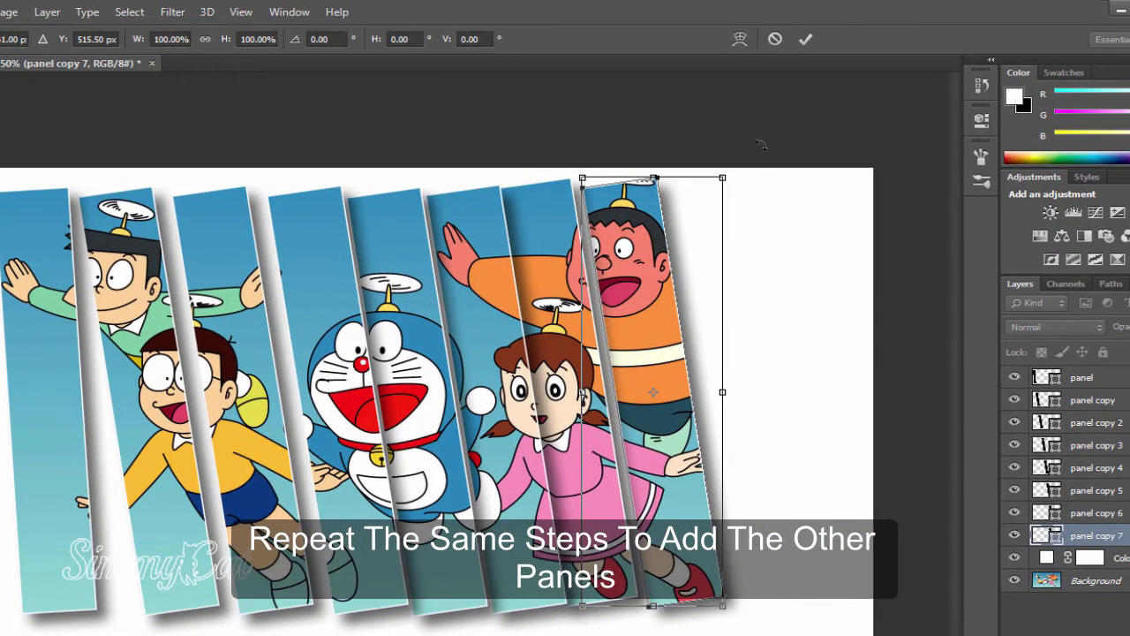
left_click(805, 42)
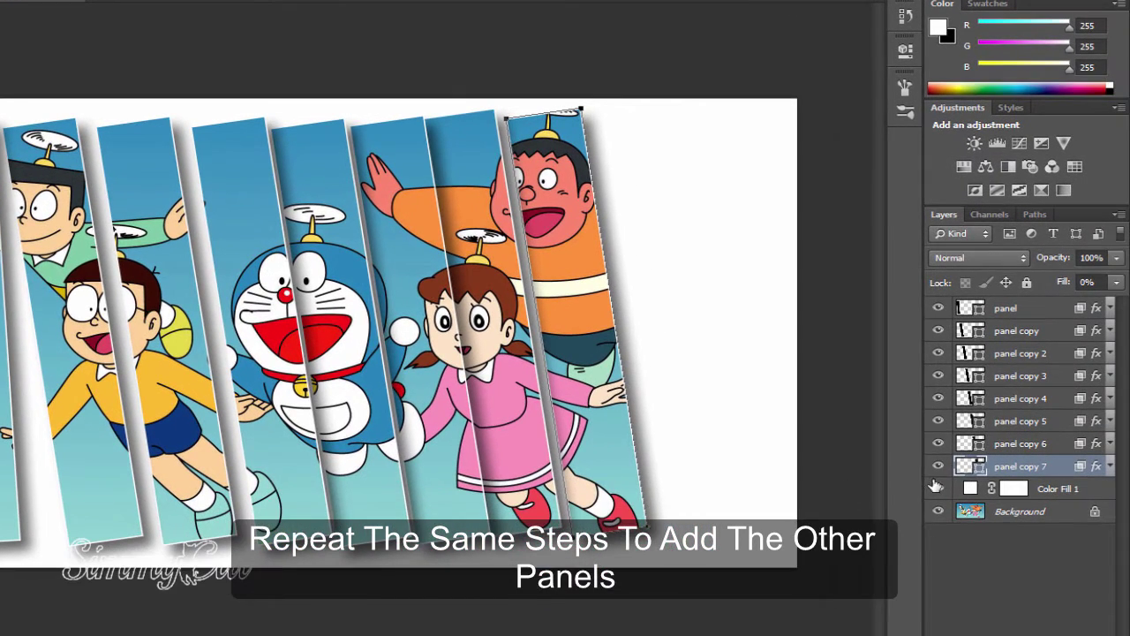
Step: Duplicate the panel as panel copy 8 and move it to the row's right end
key("ctrl+j")
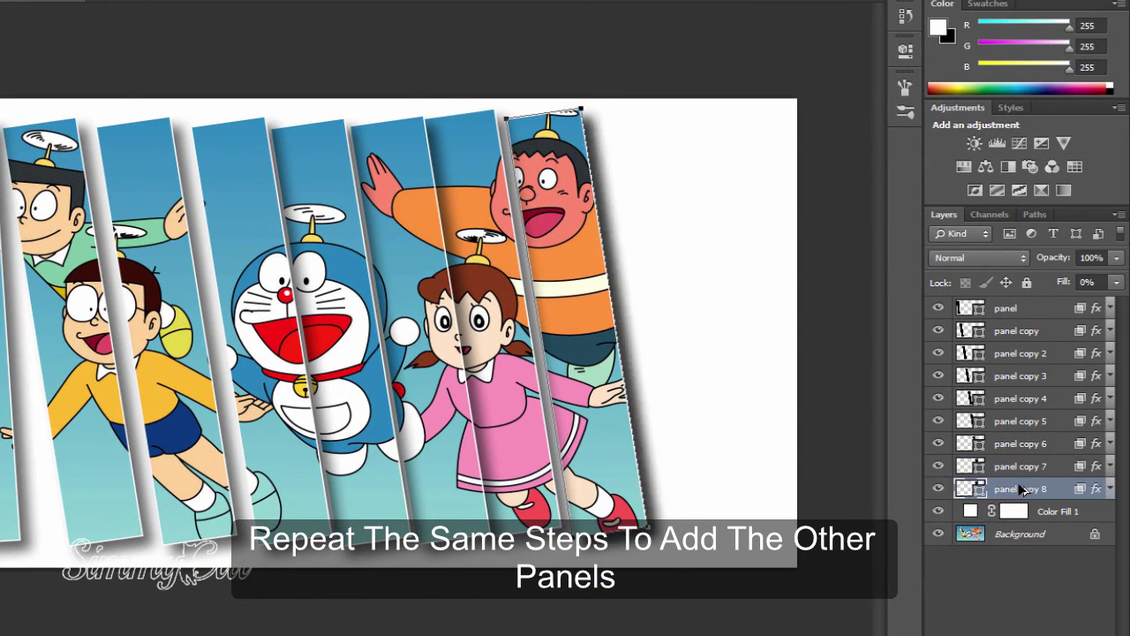
key("ctrl+t")
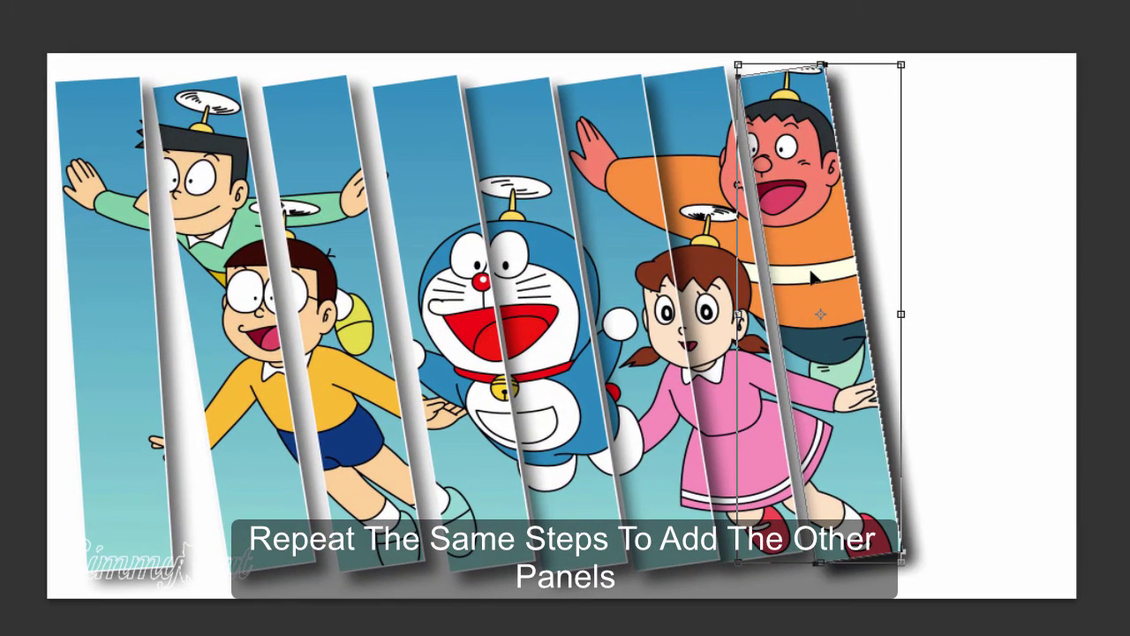
left_click_drag(811, 276, 898, 279)
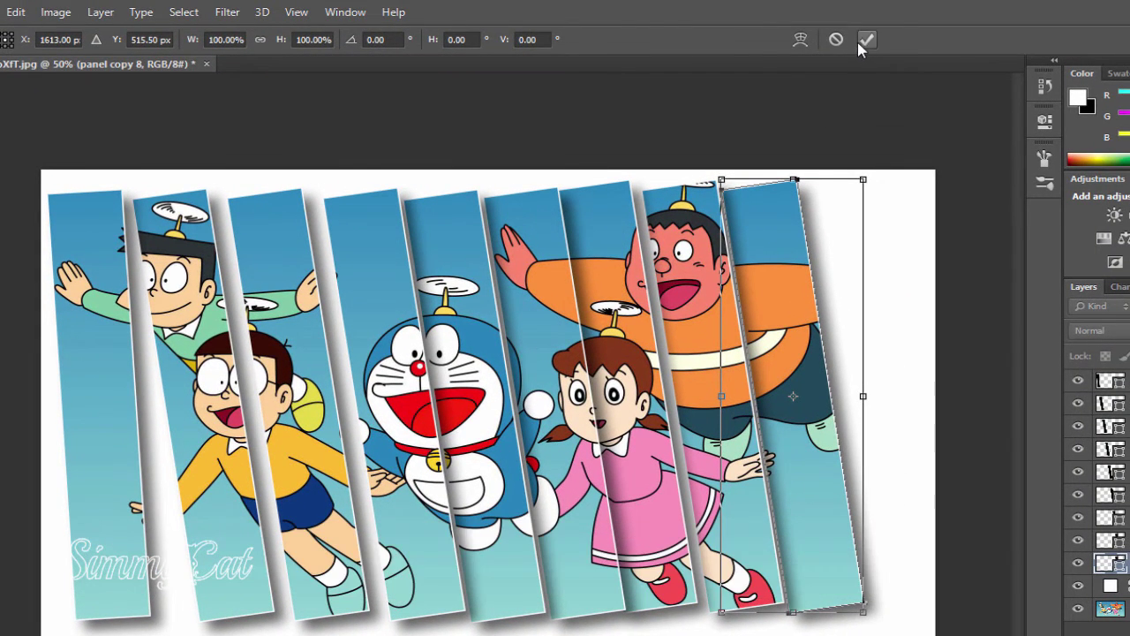
left_click(866, 39)
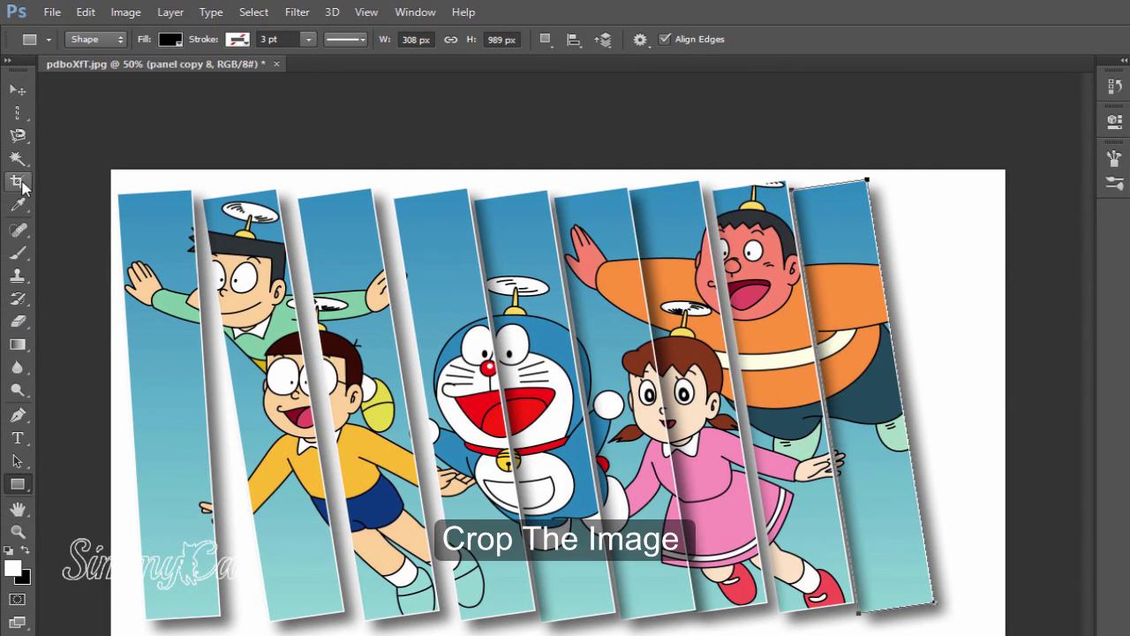
Step: Crop with a free ratio, pulling the left and right edges in around the panels
left_click(22, 182)
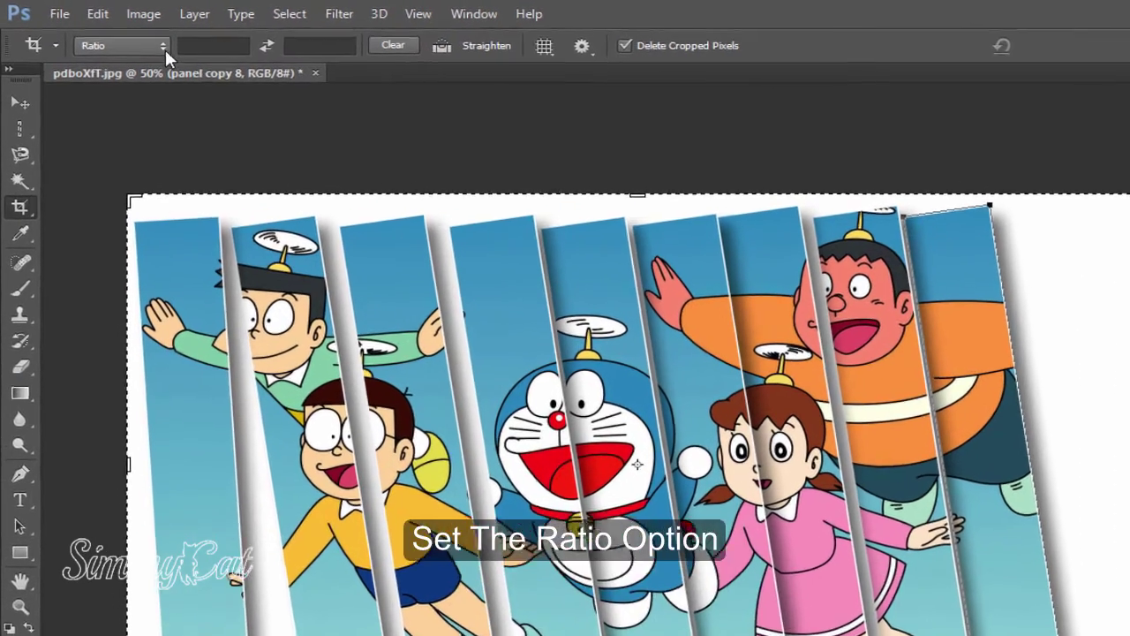
left_click(141, 41)
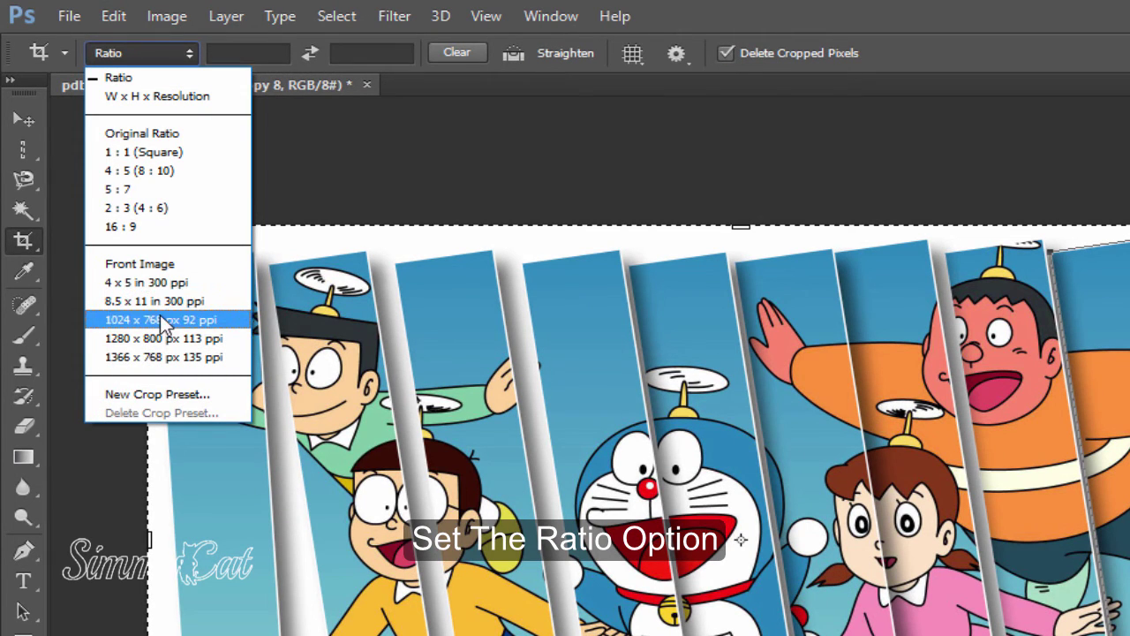
left_click(134, 78)
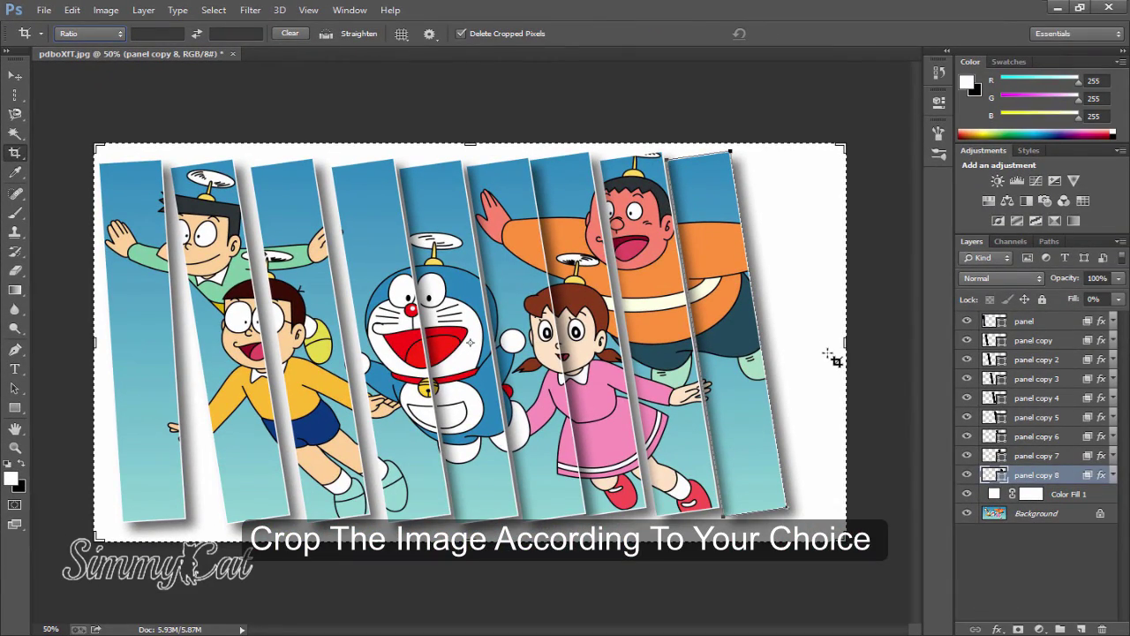
left_click_drag(844, 344, 818, 347)
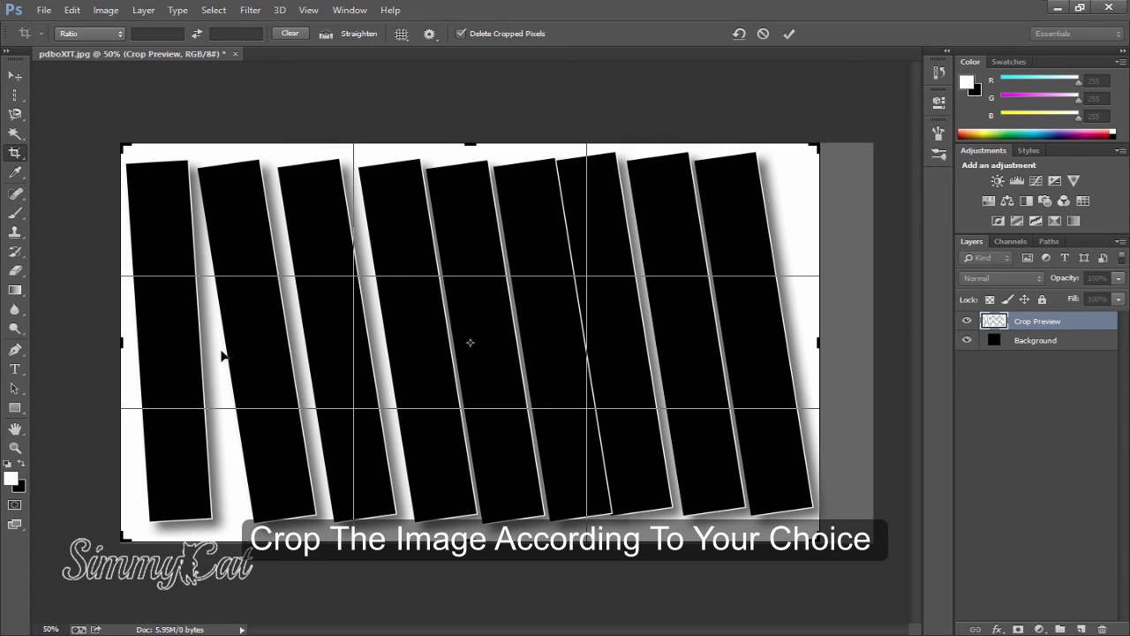
left_click_drag(124, 346, 123, 347)
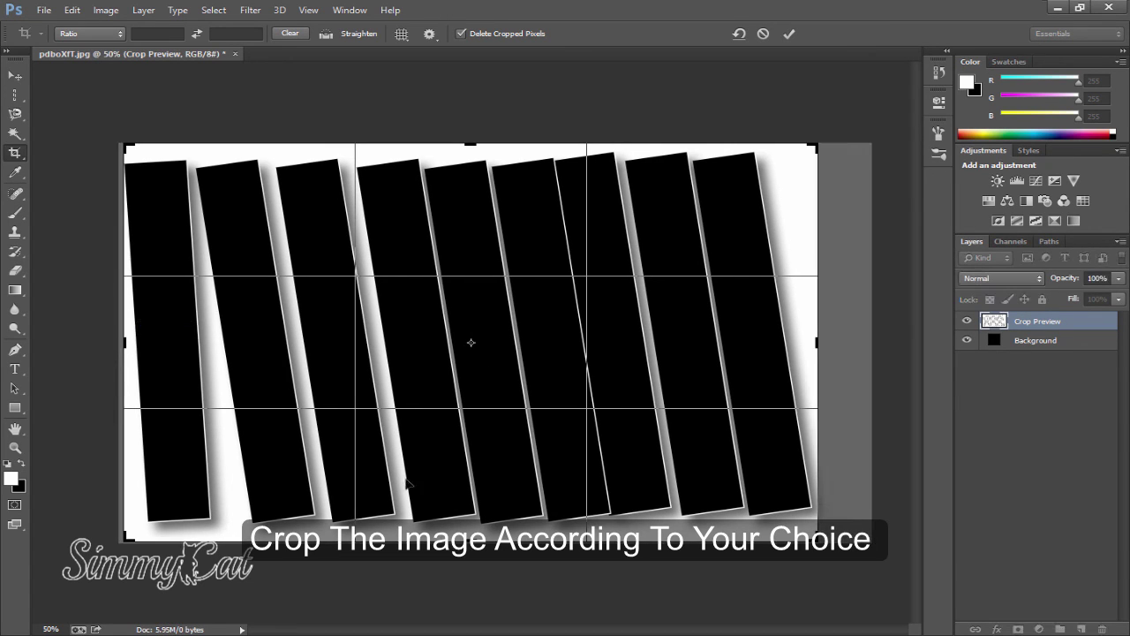
key("Return")
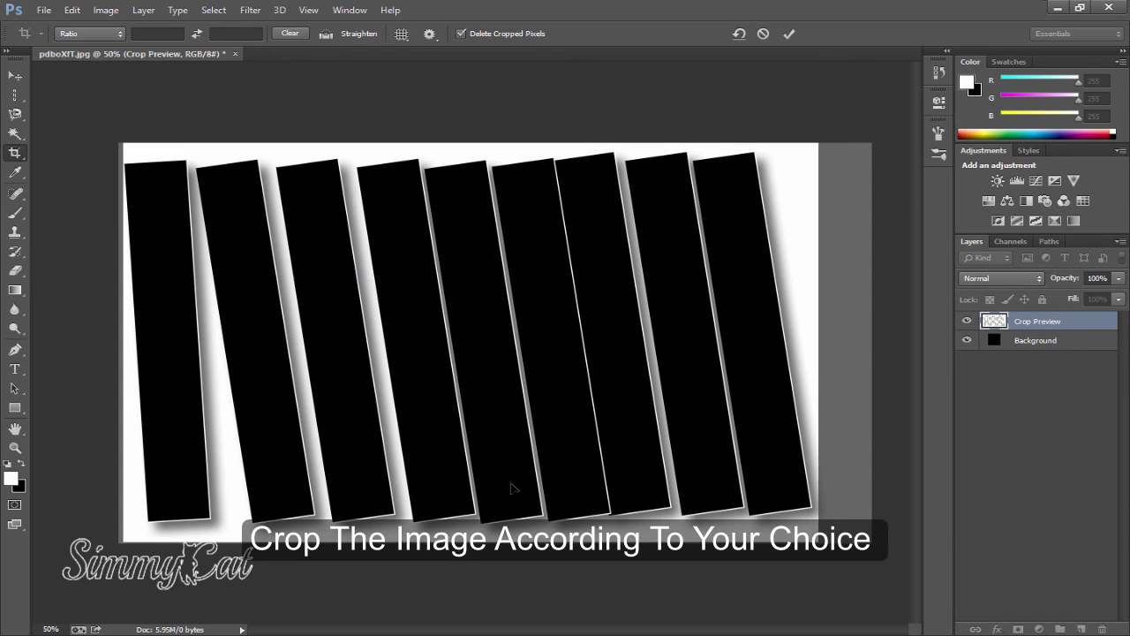